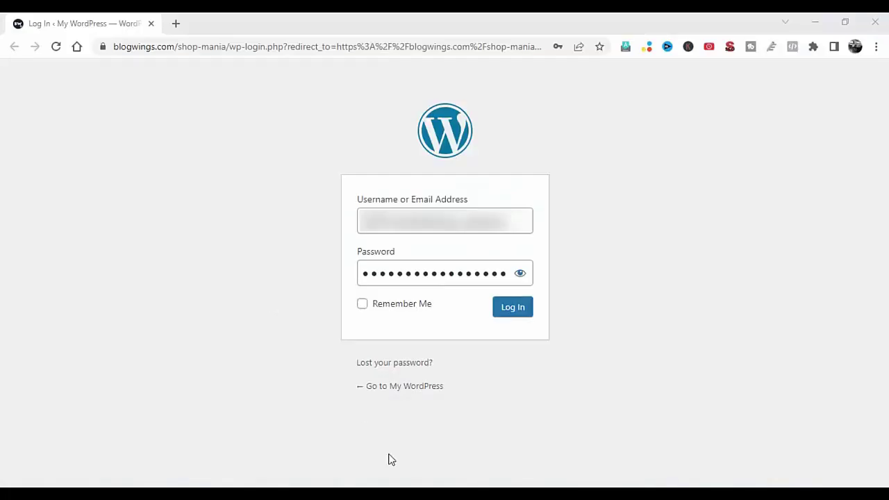
Step: Log in to the WordPress dashboard and open the page for adding new themes
left_click(512, 311)
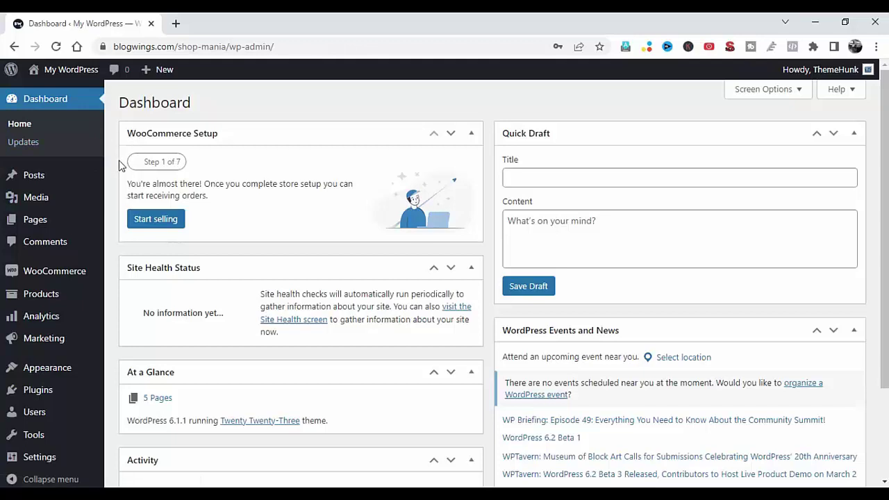
left_click(44, 100)
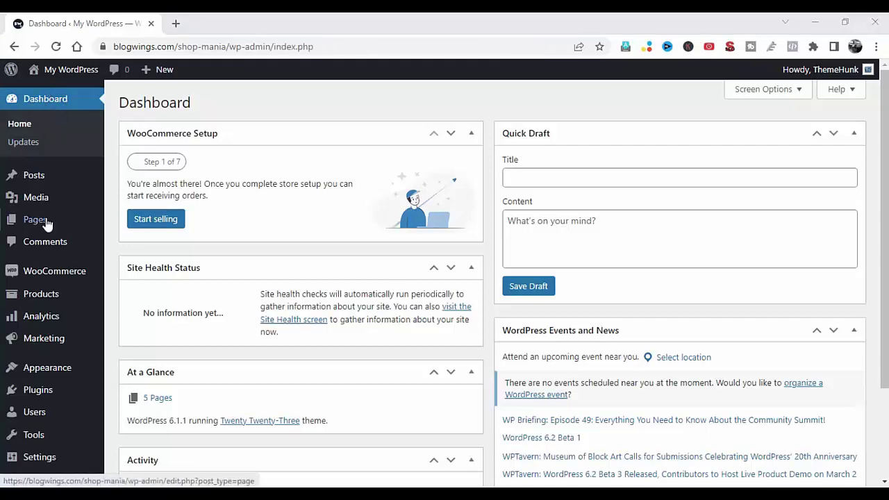
mouse_move(55, 373)
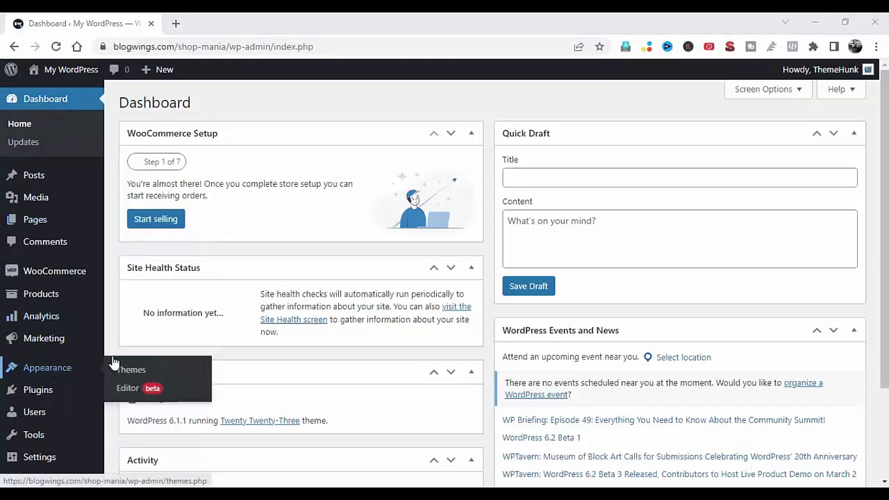
left_click(139, 372)
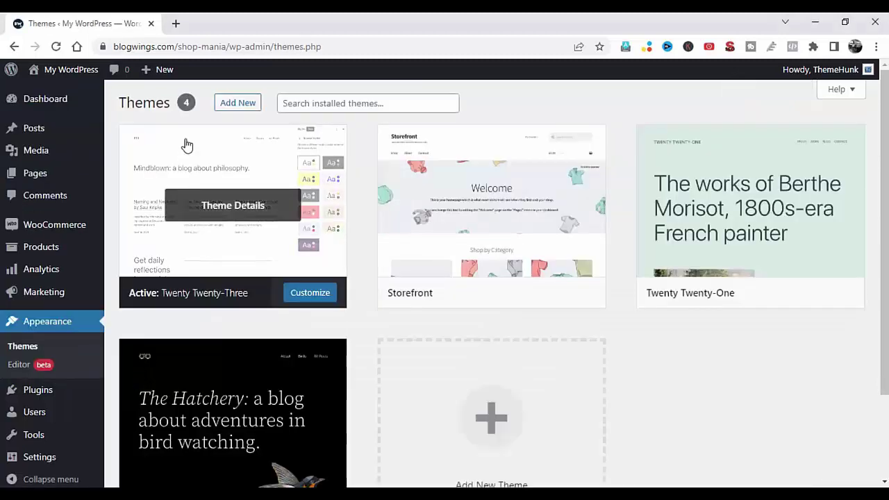
left_click(238, 104)
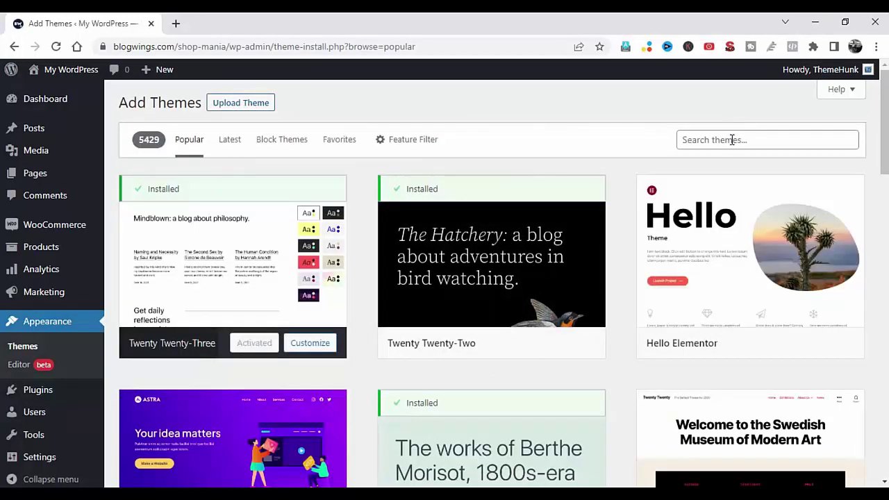
Step: Search the theme directory for "TH Shop Mania" and open the details and preview of Th Shop Mania
left_click(731, 139)
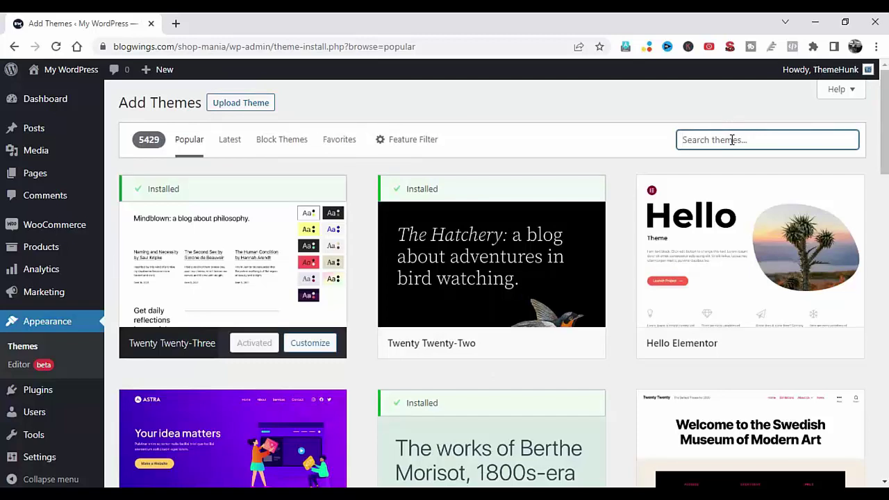
type("TH Shop")
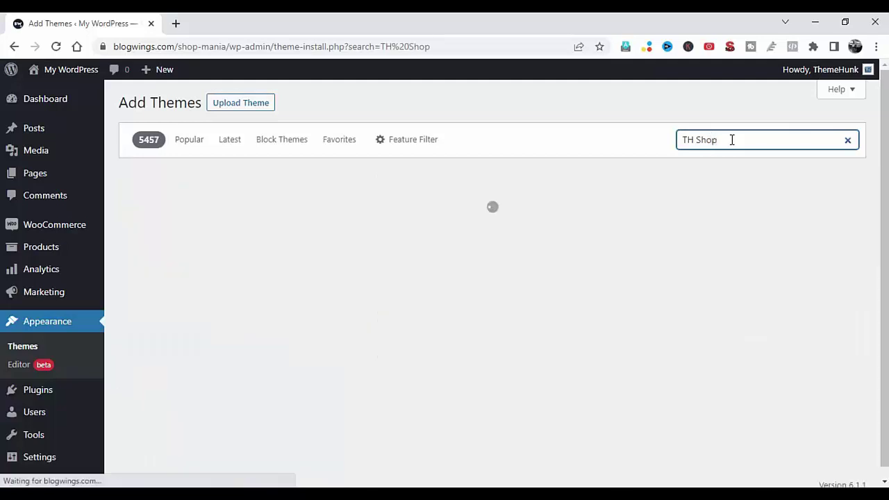
type(" Mania")
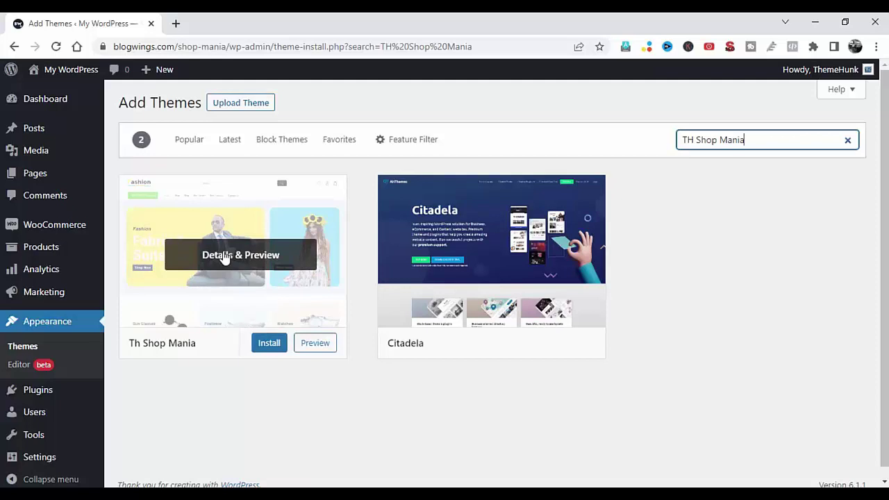
left_click(251, 258)
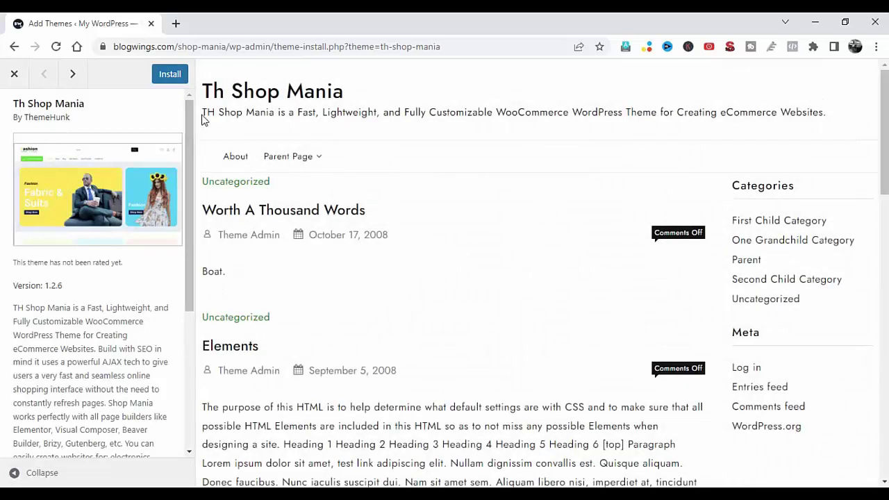
Step: Read the Th Shop Mania tagline and the part of its description about compatible page builders
left_click_drag(203, 112, 817, 116)
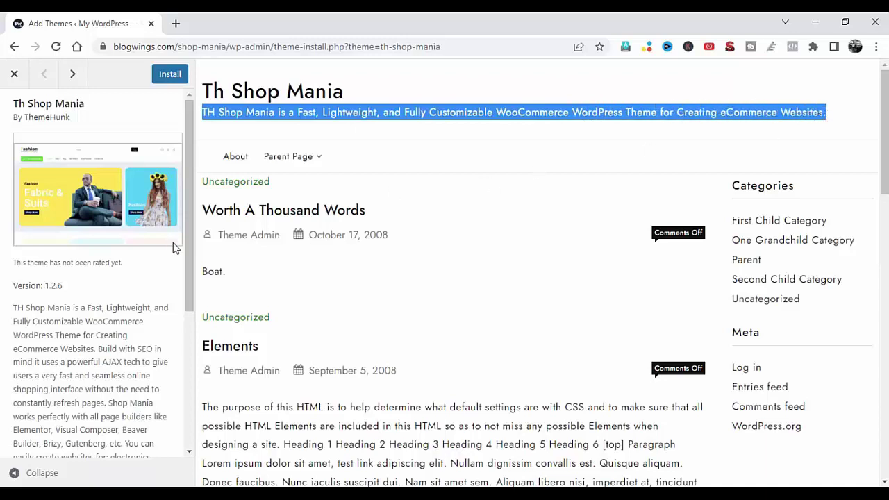
left_click_drag(191, 242, 188, 304)
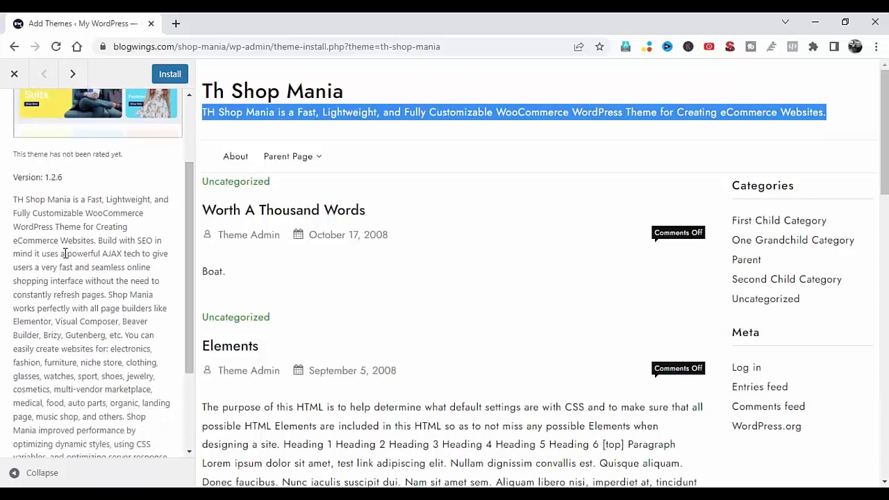
left_click(108, 294)
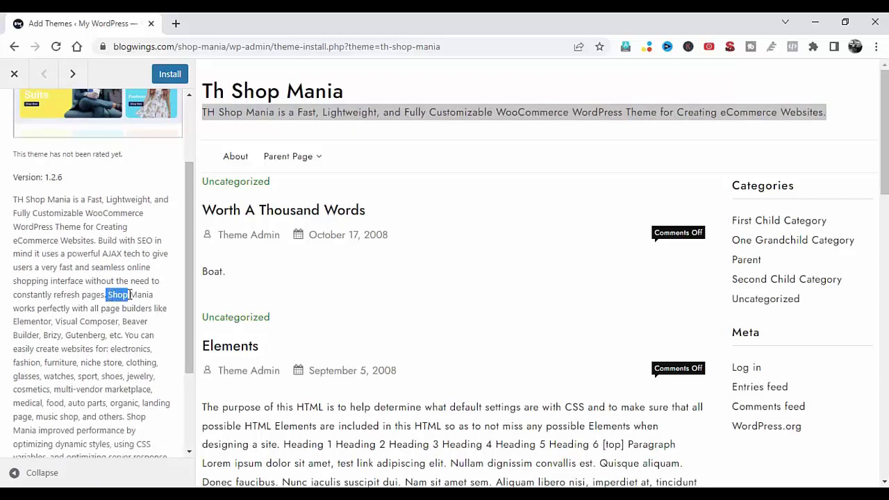
left_click_drag(160, 304, 126, 335)
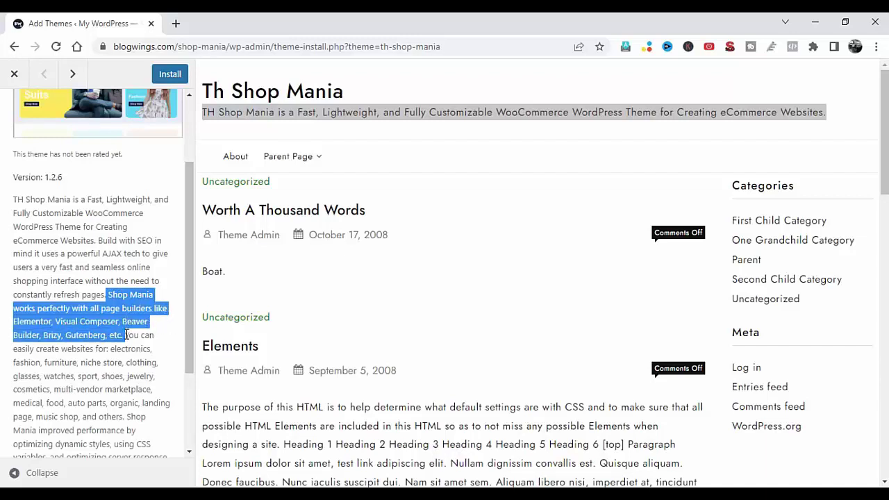
left_click_drag(190, 301, 186, 209)
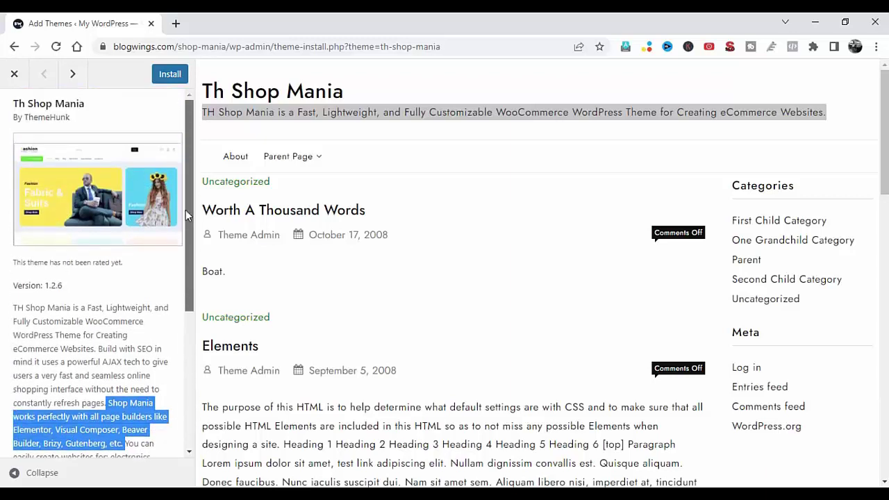
Step: Install and activate the Th Shop Mania theme
left_click(169, 76)
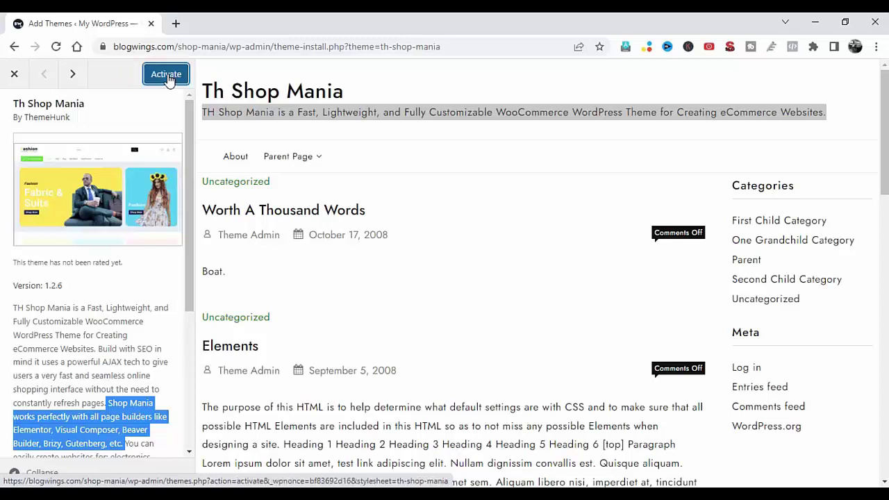
left_click(166, 75)
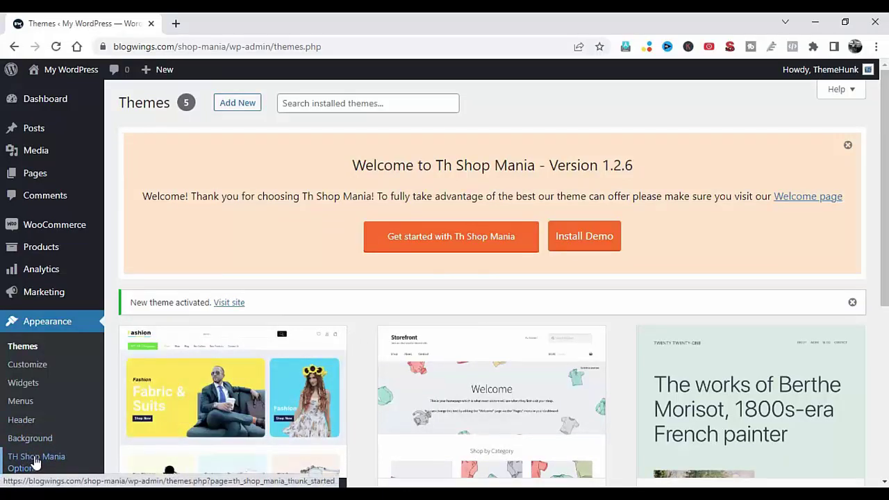
Step: Open the TH Shop Mania Options page and show its recommended plugins
scroll(34, 463, "down", 3)
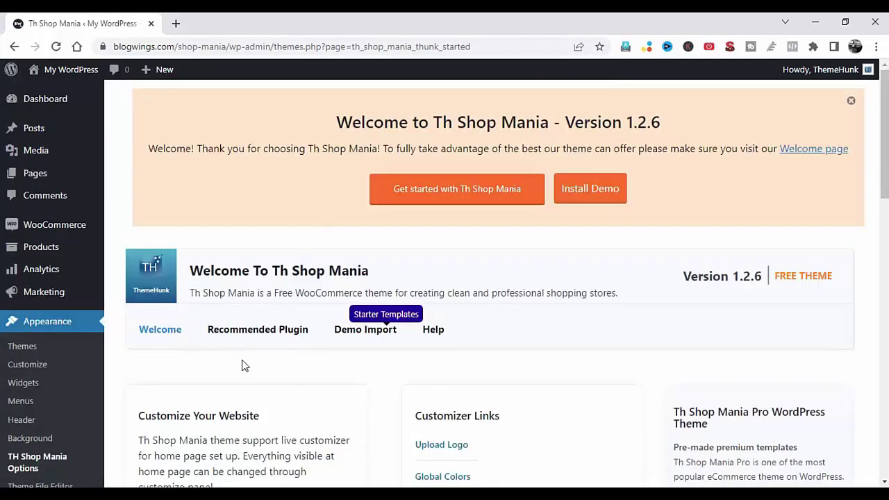
scroll(241, 365, "down", 3)
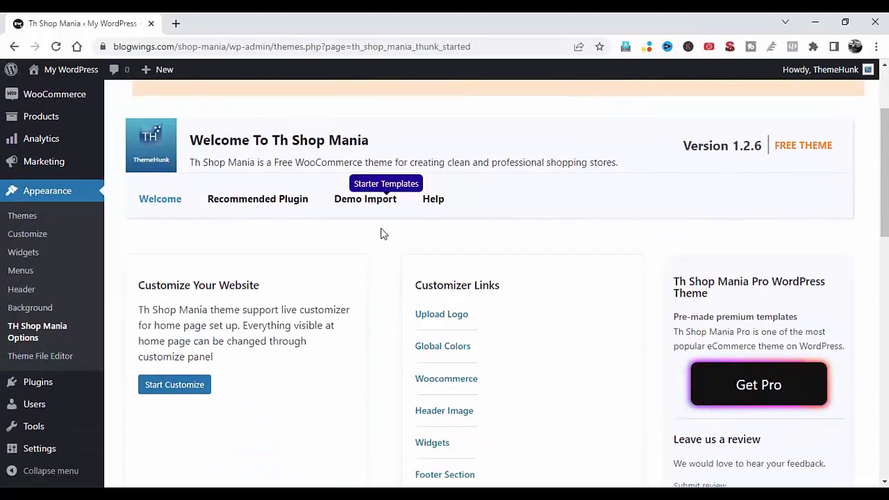
left_click(263, 202)
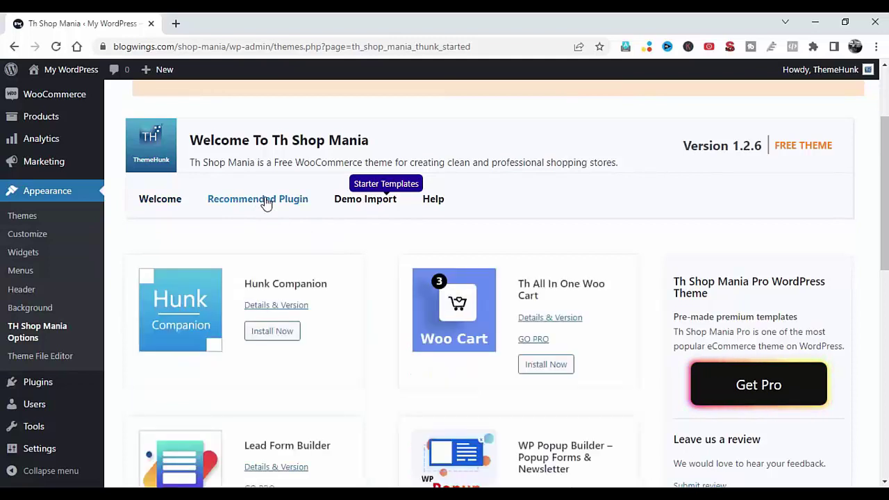
Step: Install the recommended plugins Hunk Companion, Th All In One Woo Cart, Lead Form Builder and WP Popup Builder
left_click(285, 332)
left_click(555, 368)
scroll(383, 444, "down", 3)
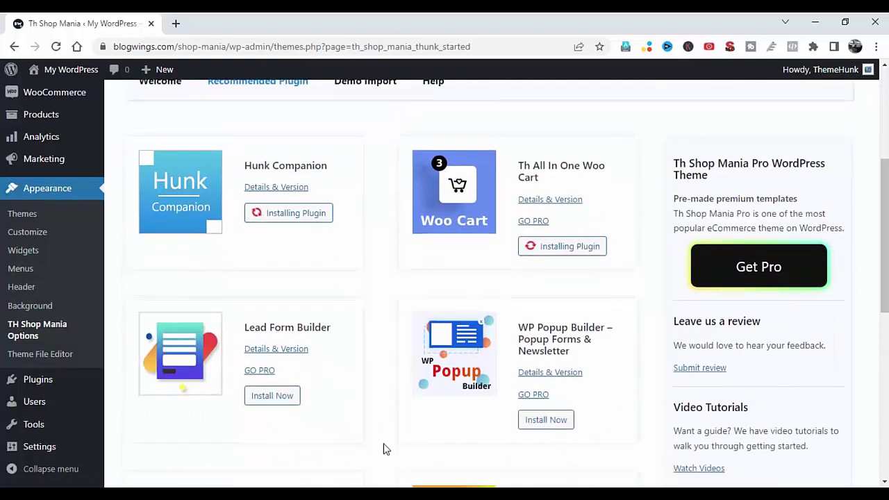
left_click(269, 334)
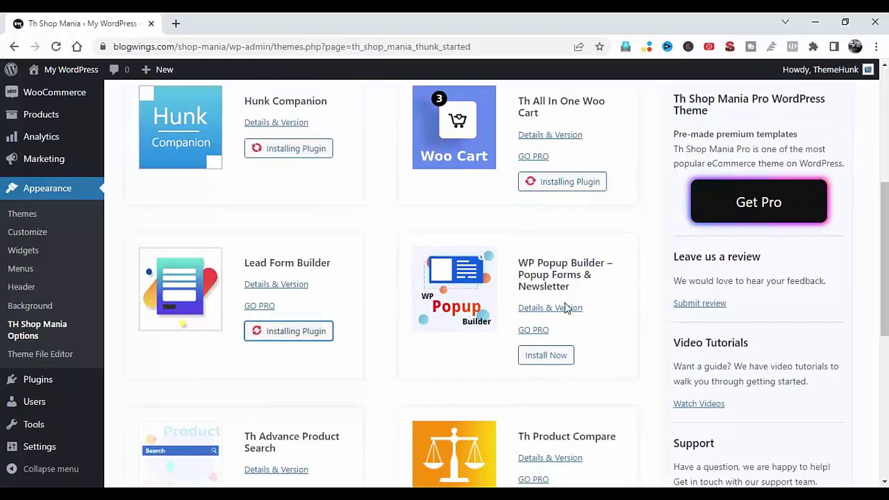
left_click(547, 357)
scroll(380, 430, "down", 1)
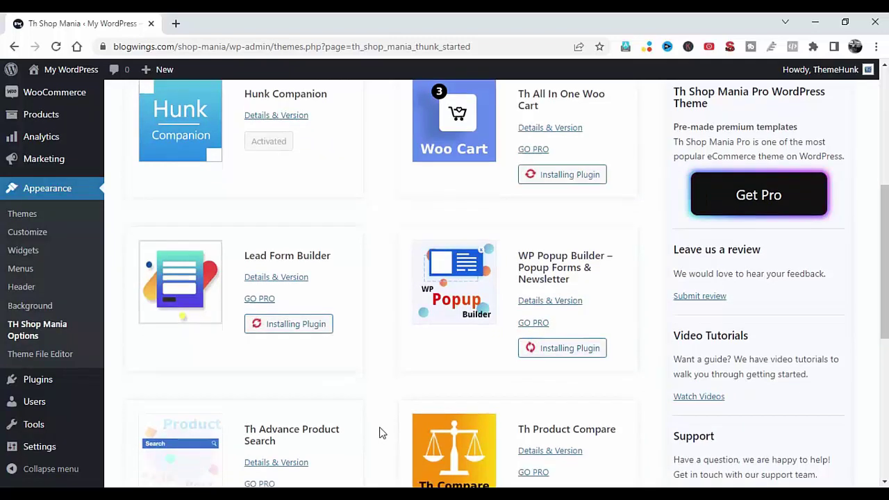
Step: Install the recommended plugins Th Advance Product Search, Th Product Compare, Th Variation Swatches and YITH WooCommerce Wishlist
scroll(379, 433, "down", 3)
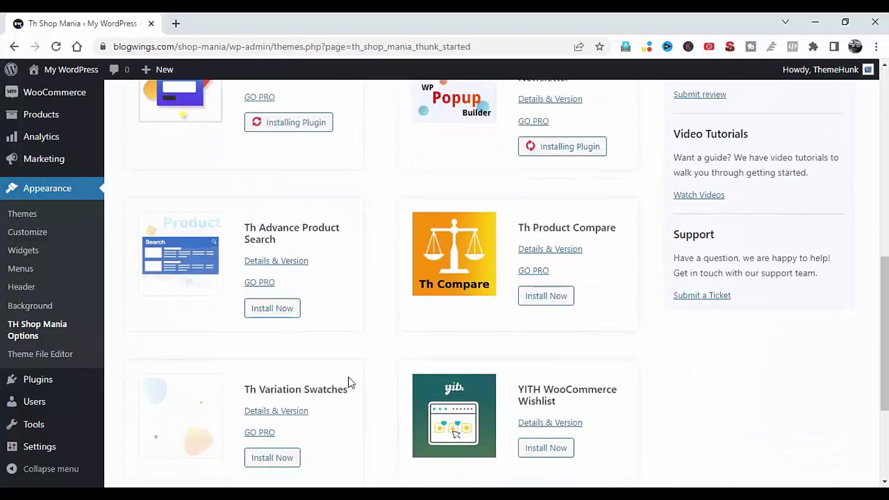
left_click(272, 311)
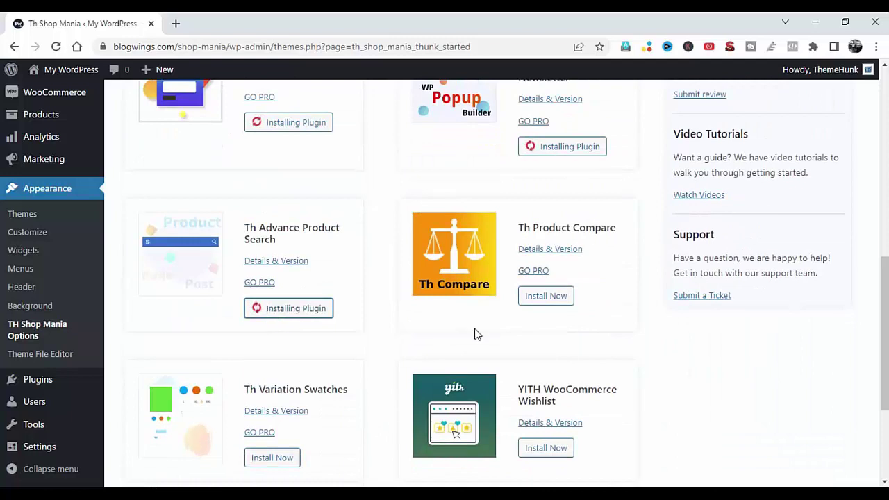
left_click(547, 297)
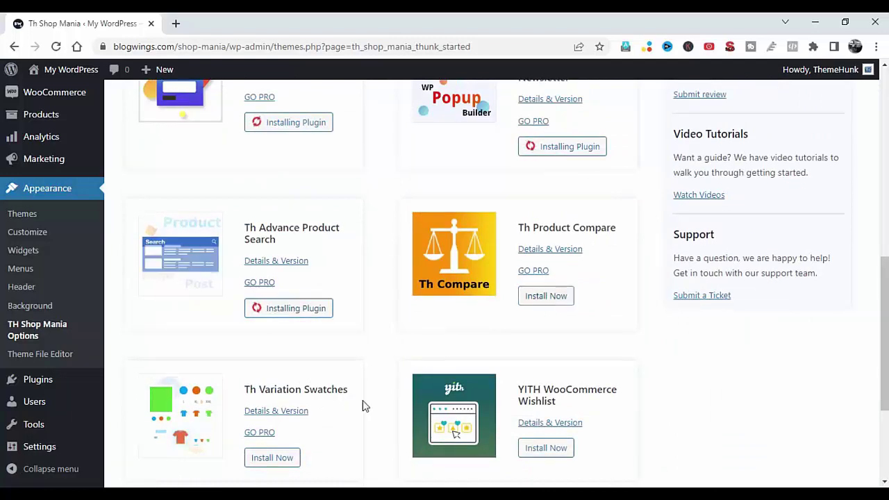
left_click(276, 460)
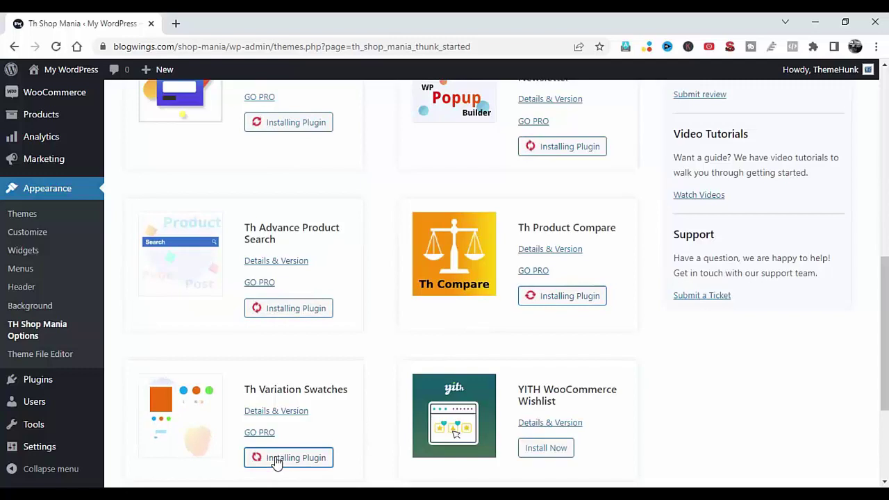
left_click(532, 449)
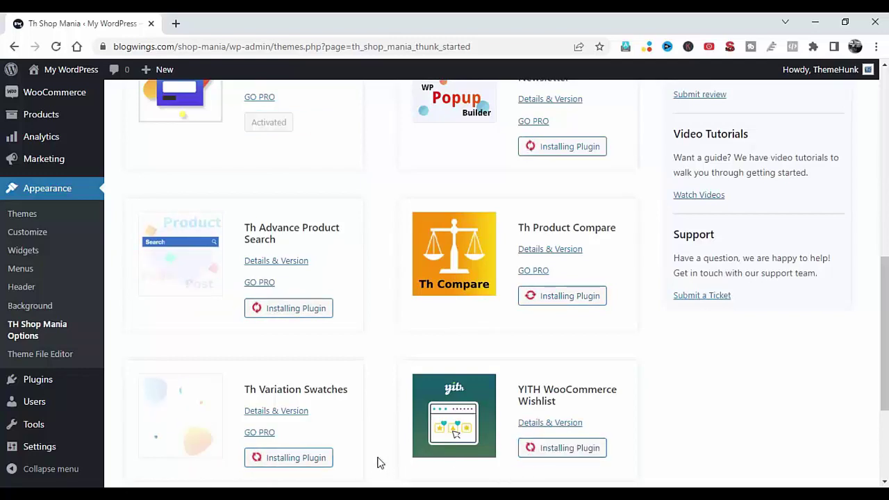
Step: Open the Th Shop Mania Pro website from the theme options page and look through the start of its landing page
scroll(379, 463, "down", 2)
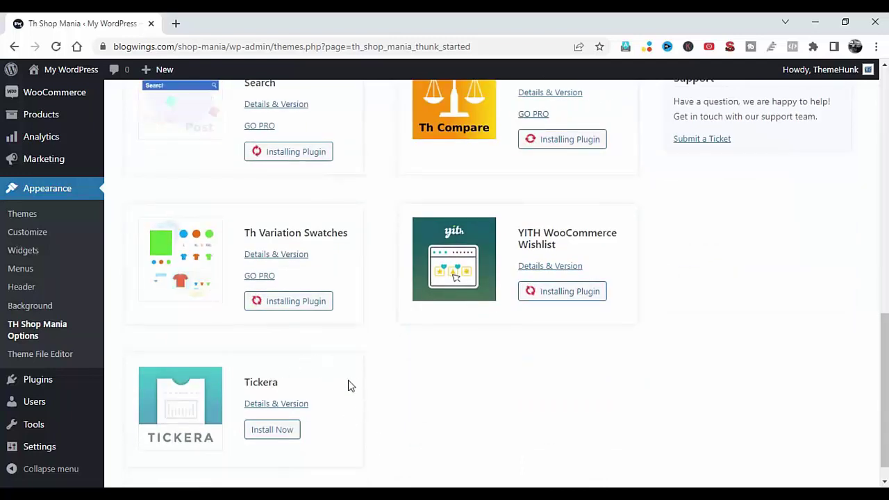
scroll(371, 362, "up", 5)
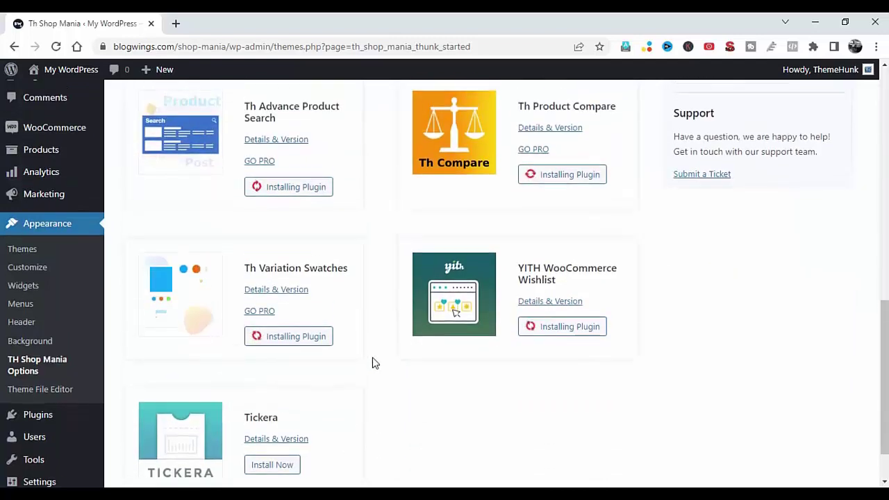
scroll(373, 362, "up", 5)
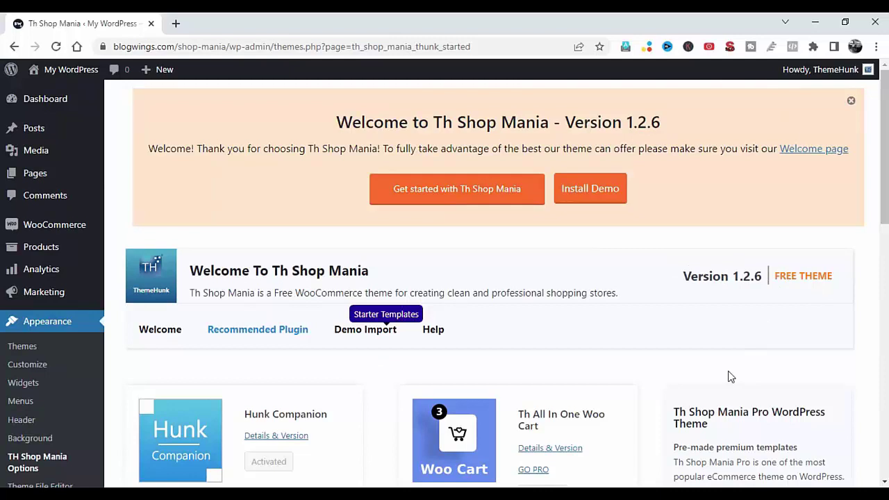
scroll(729, 377, "down", 2)
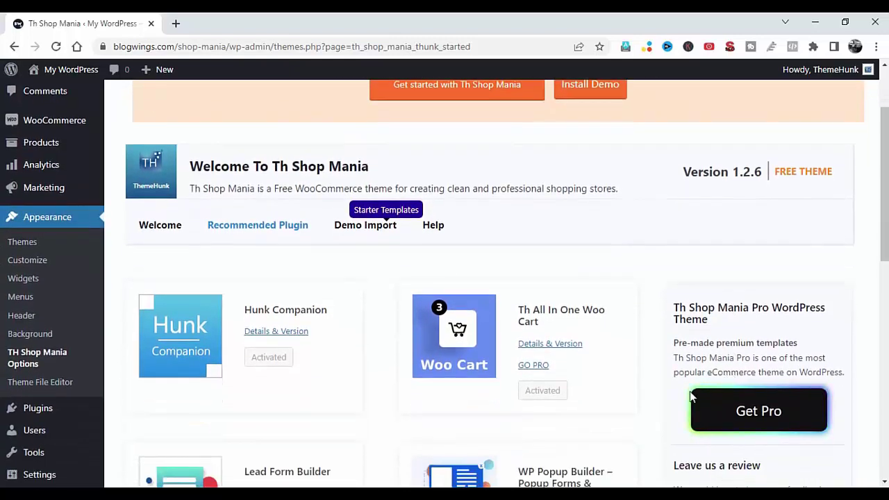
left_click(752, 418)
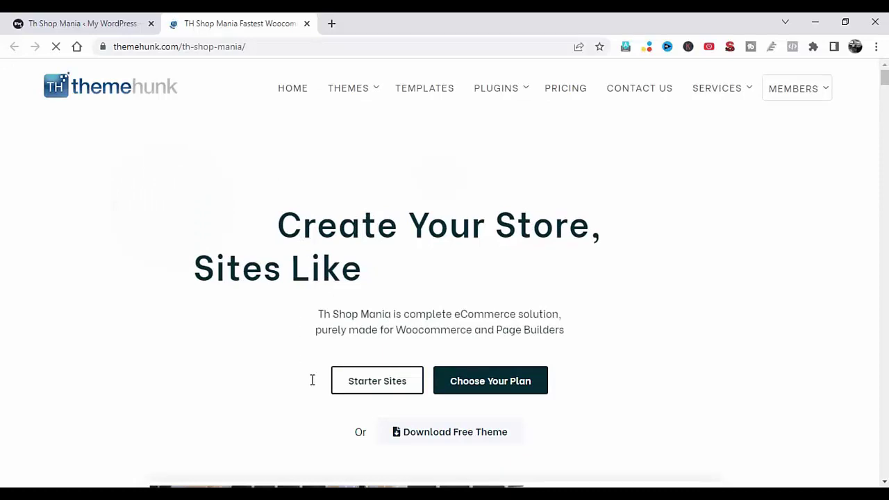
scroll(311, 380, "down", 1)
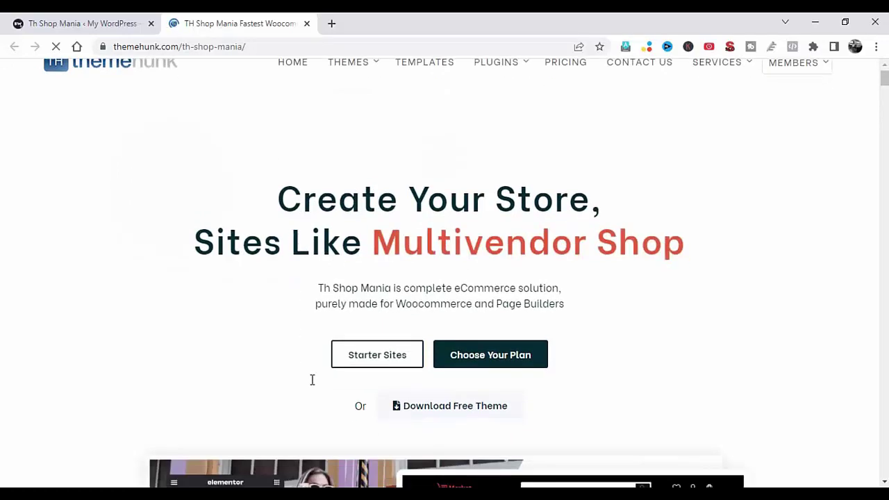
scroll(360, 261, "down", 1)
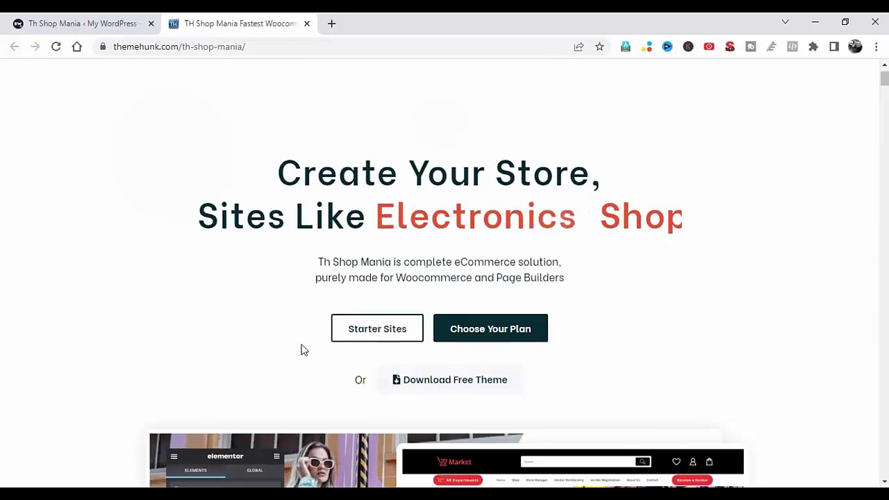
scroll(301, 350, "down", 2)
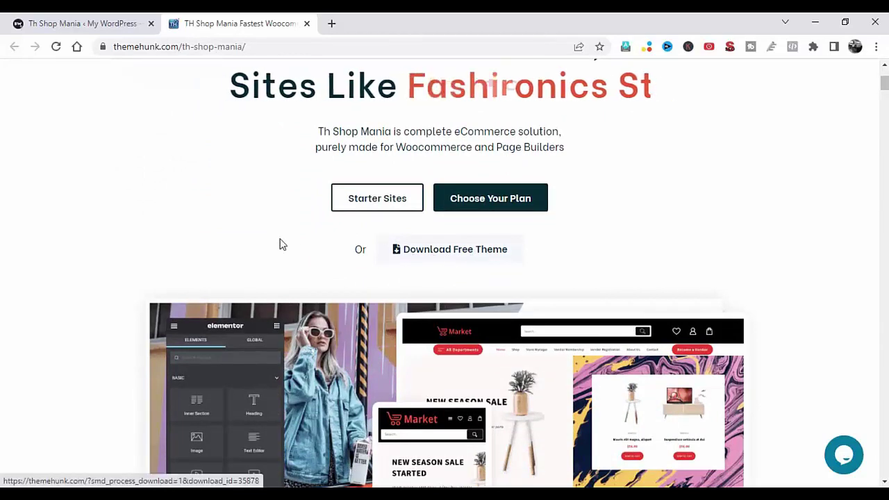
Step: Look through the Ready to Import Websites and the shop features from Product Card Styles to Product Hover Style
scroll(275, 248, "down", 1)
scroll(275, 248, "down", 6)
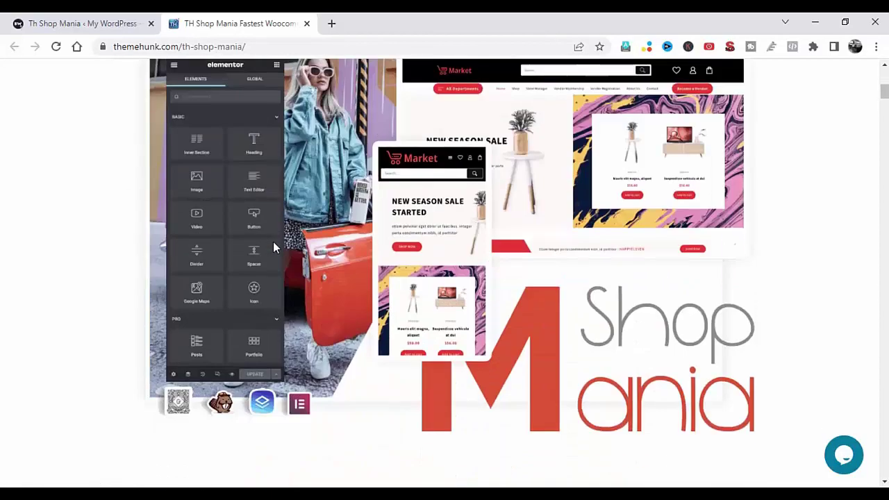
scroll(272, 247, "down", 4)
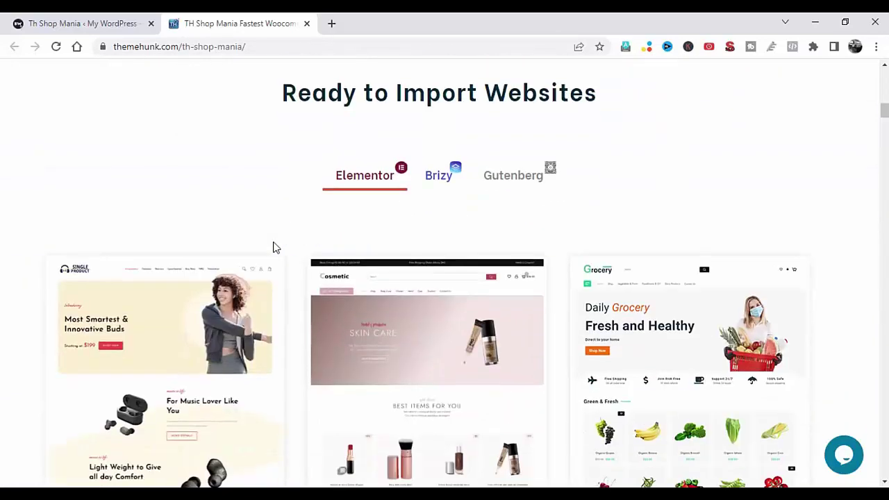
scroll(273, 248, "down", 4)
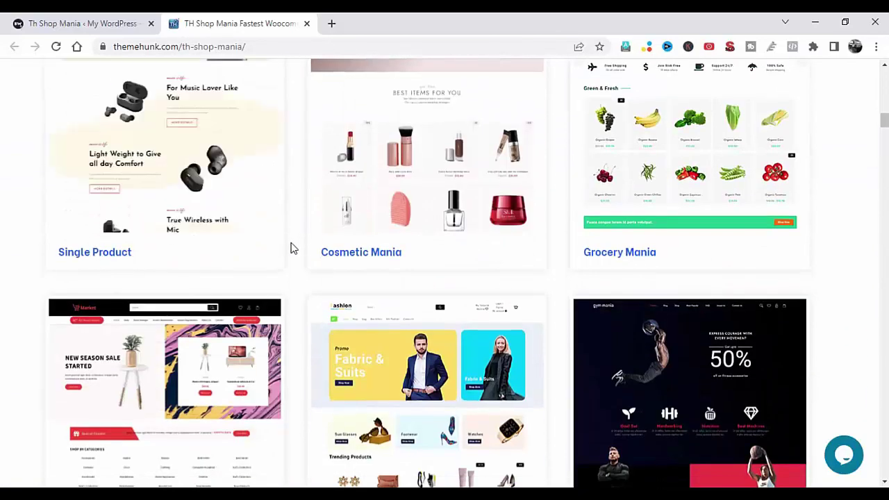
scroll(296, 249, "down", 8)
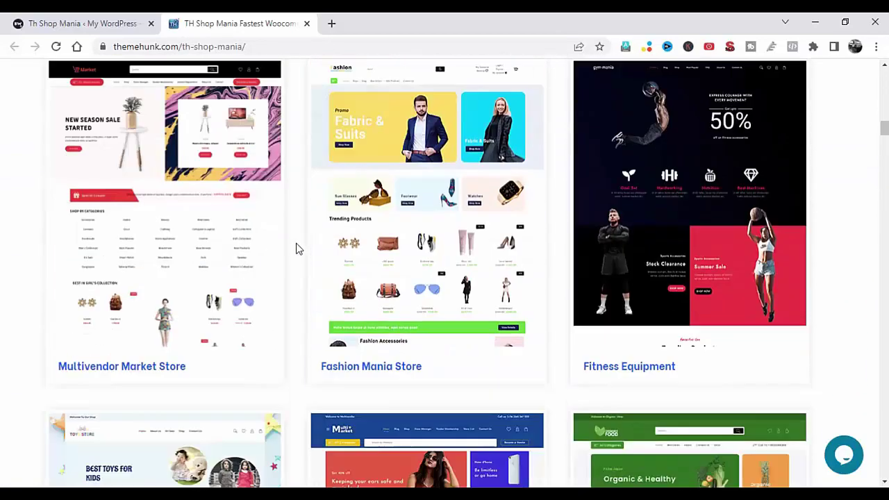
scroll(296, 248, "down", 6)
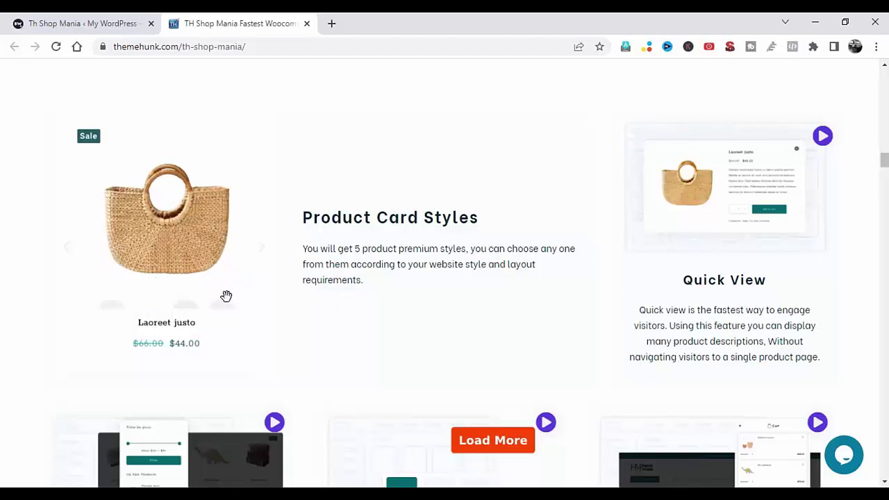
scroll(294, 328, "down", 5)
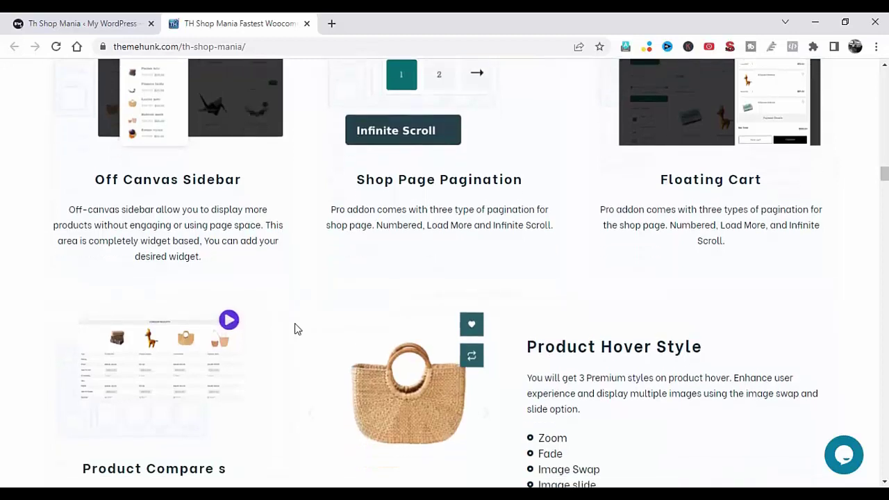
scroll(294, 328, "down", 1)
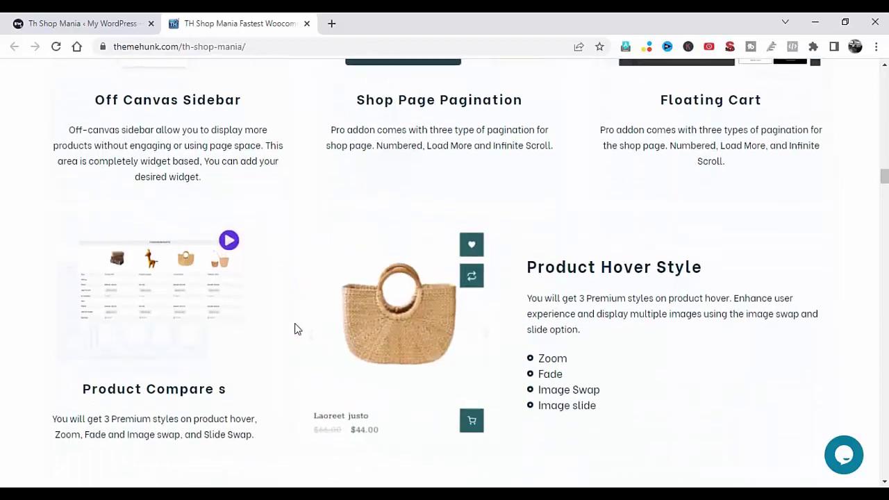
scroll(294, 328, "down", 1)
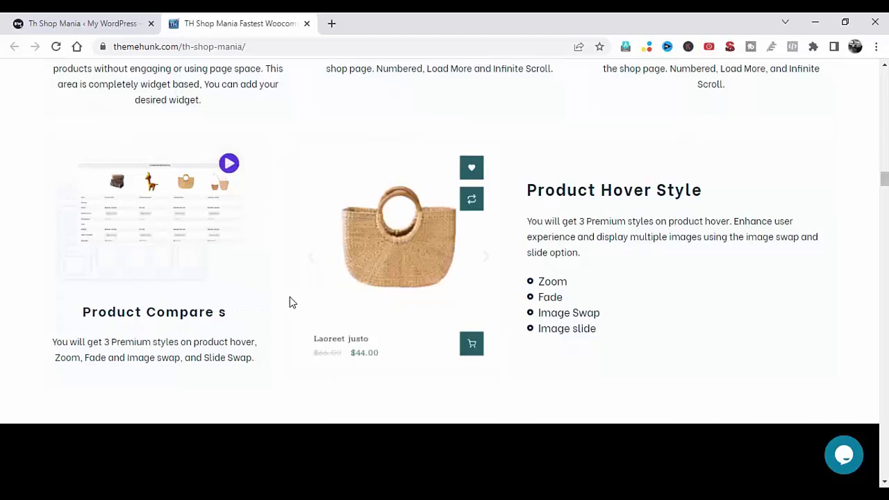
Step: Review the desktop and mobile header styles, the Single Product Layout and the Cart Styles of the Pro theme
scroll(290, 301, "down", 4)
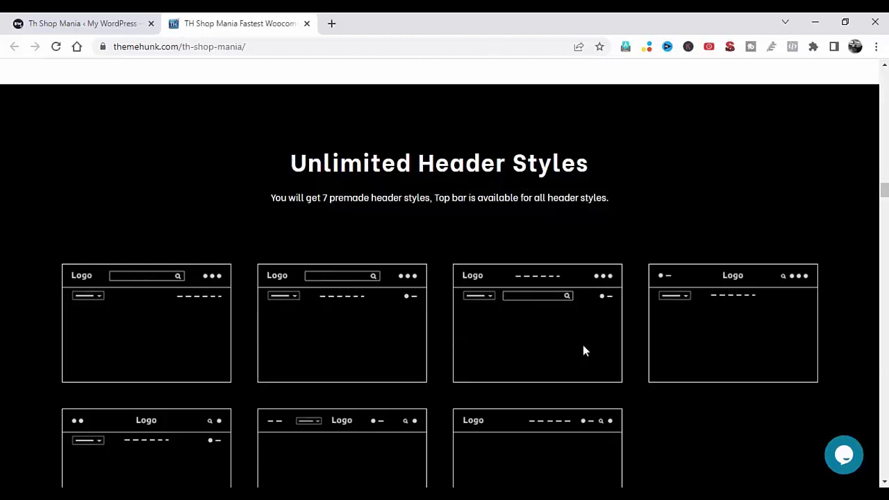
scroll(517, 463, "down", 4)
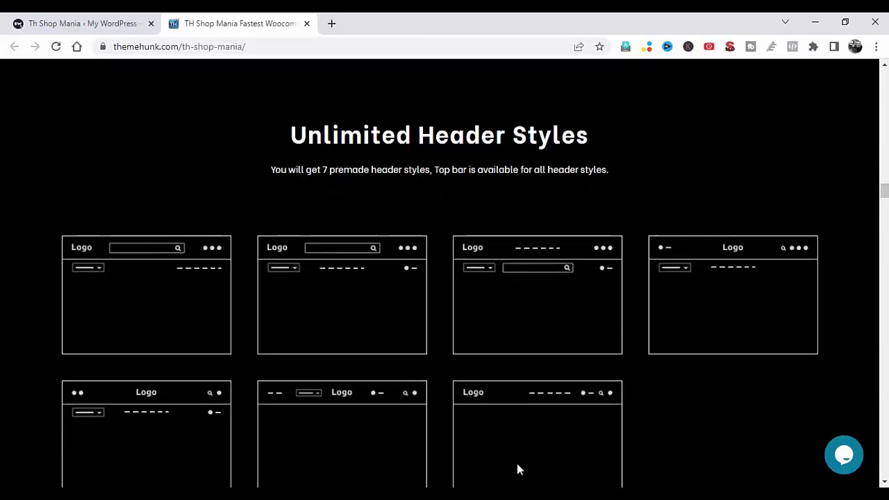
scroll(517, 463, "down", 2)
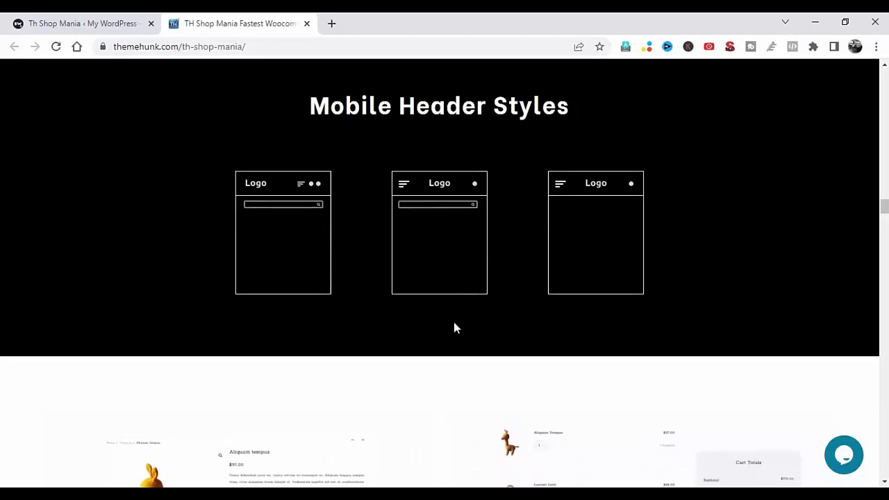
scroll(453, 326, "down", 1)
scroll(454, 328, "down", 4)
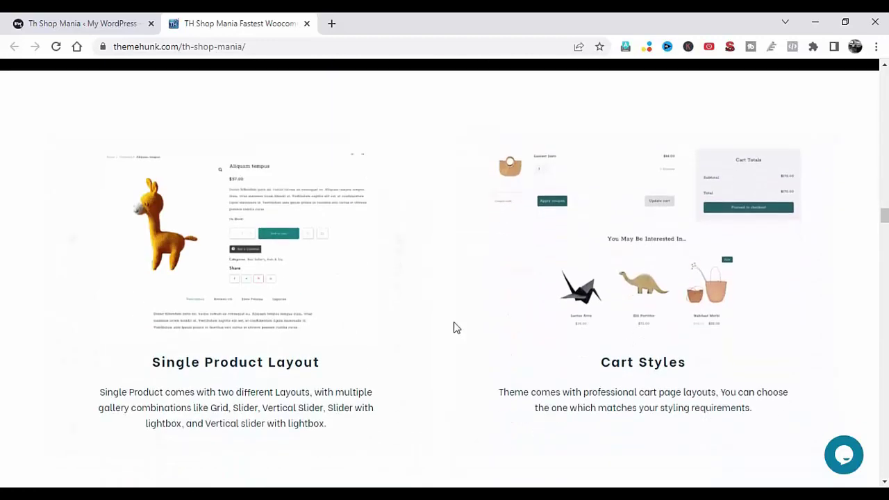
scroll(454, 328, "down", 1)
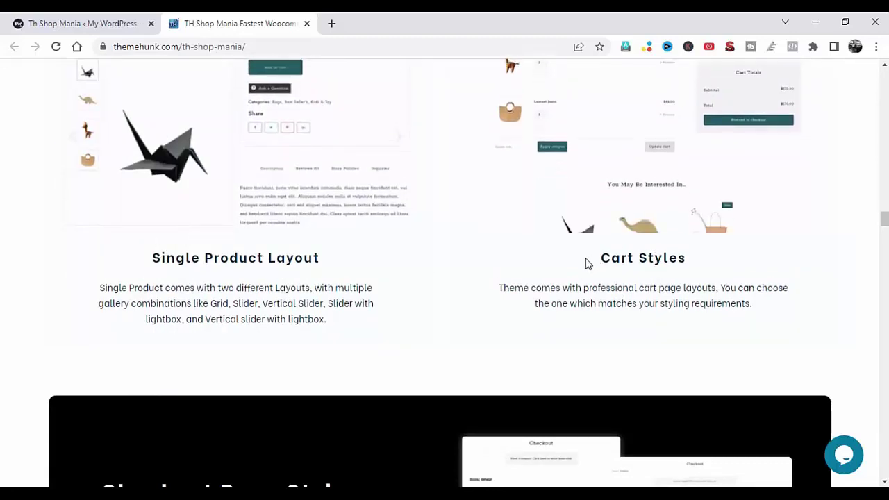
scroll(587, 263, "up", 1)
scroll(588, 262, "up", 1)
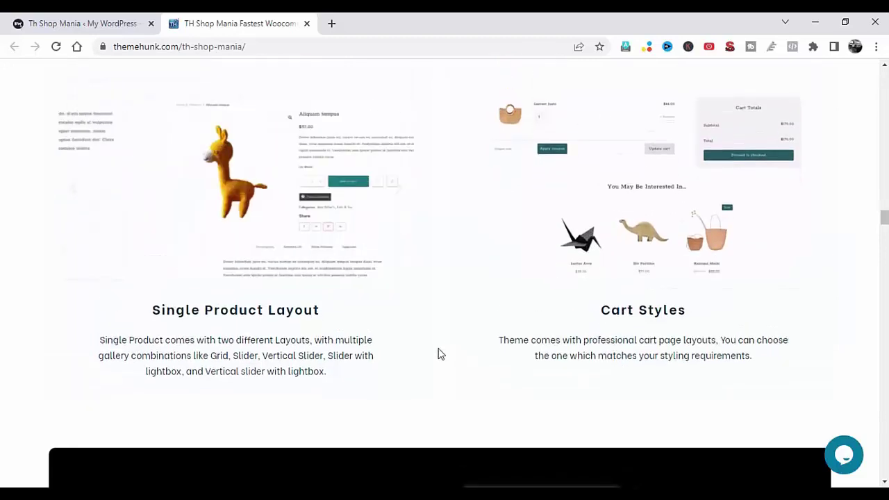
Step: Examine the Checkout Page Styles, the Mania Means More feature list and the Speed & Performance section
scroll(438, 353, "down", 5)
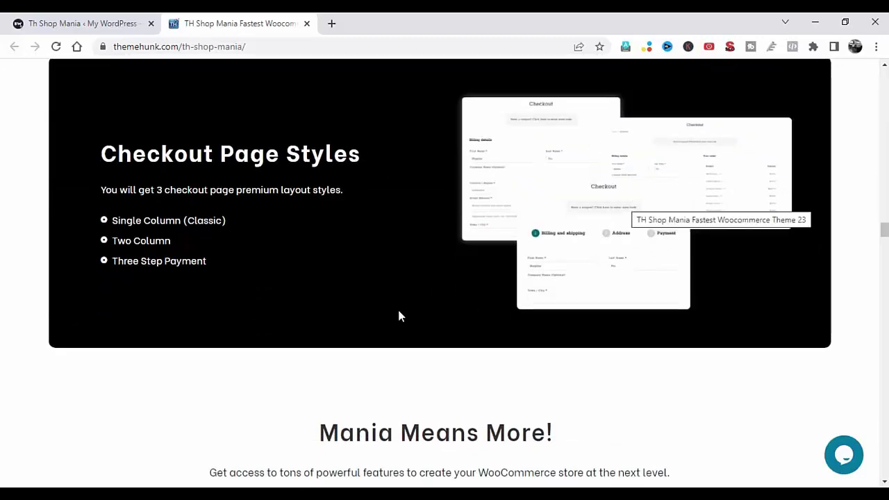
scroll(376, 336, "down", 3)
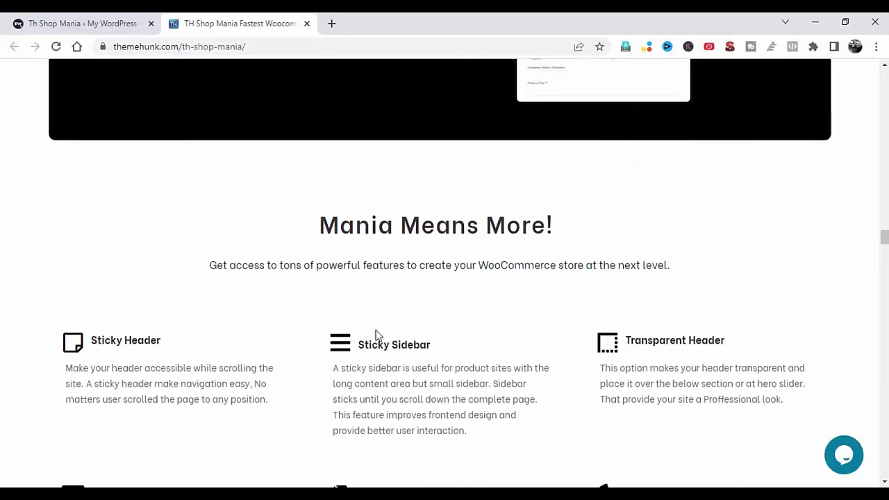
scroll(376, 336, "down", 2)
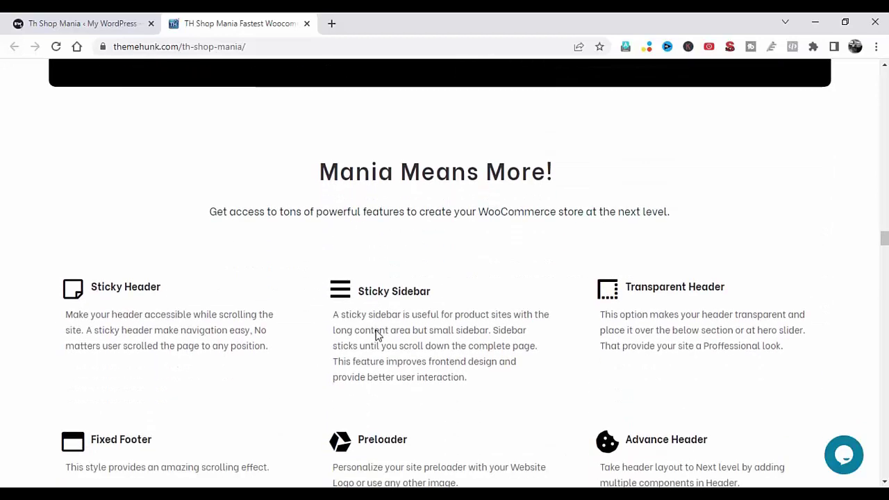
left_click_drag(319, 154, 551, 167)
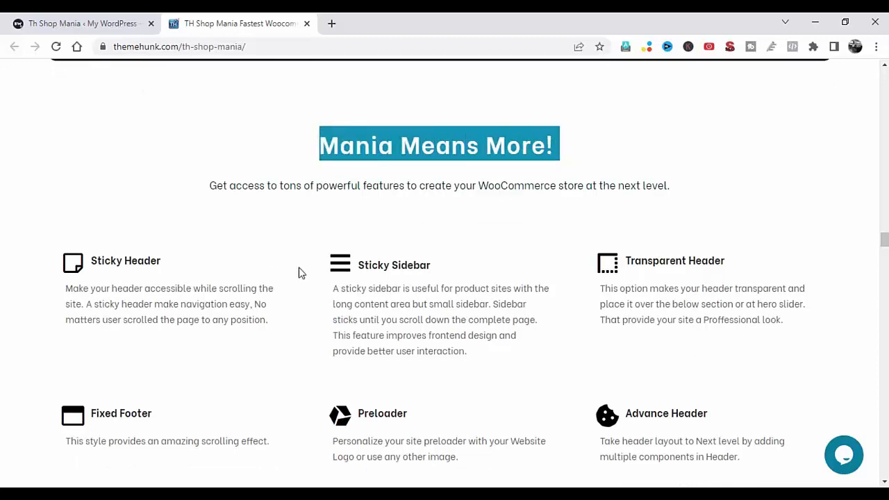
left_click(312, 290)
scroll(312, 290, "down", 3)
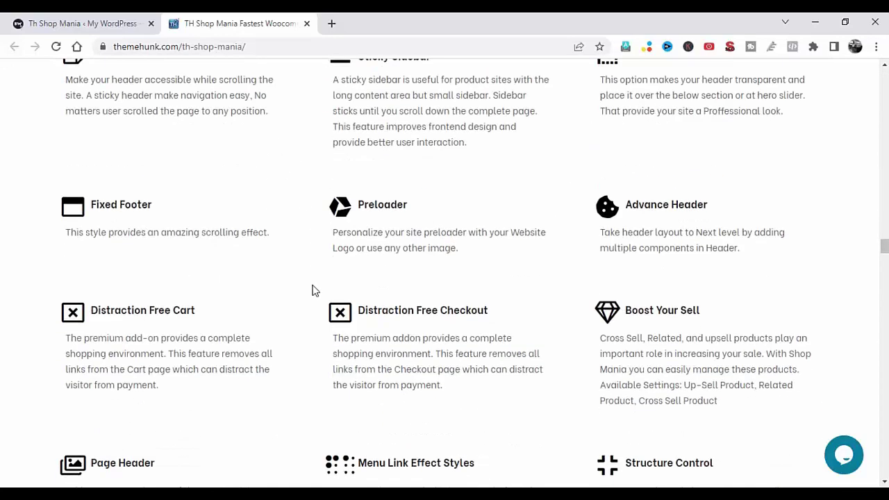
scroll(302, 281, "up", 1)
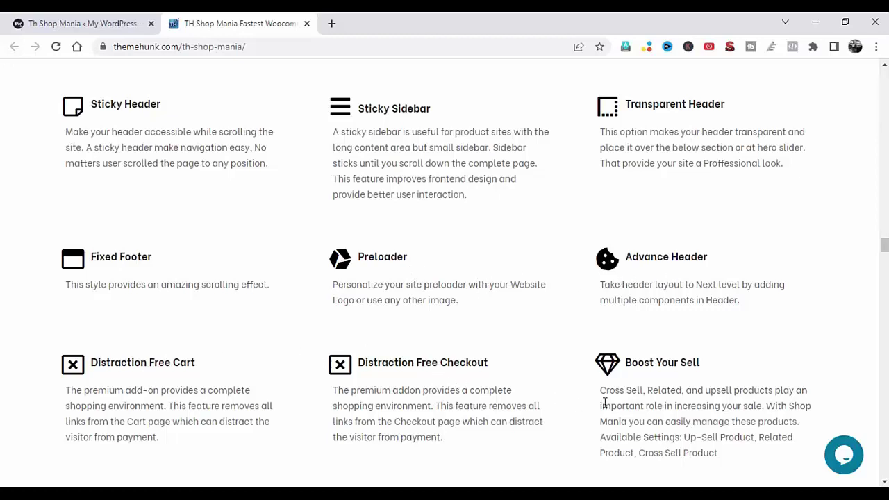
scroll(565, 392, "down", 4)
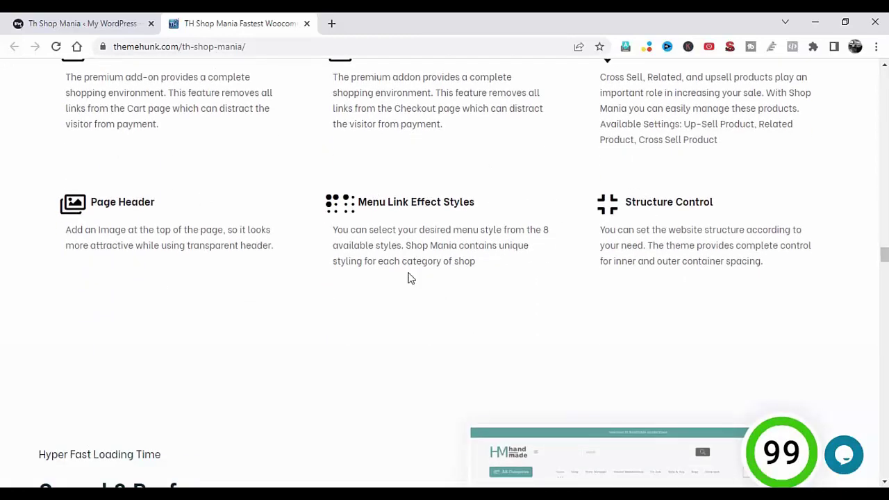
scroll(410, 277, "down", 3)
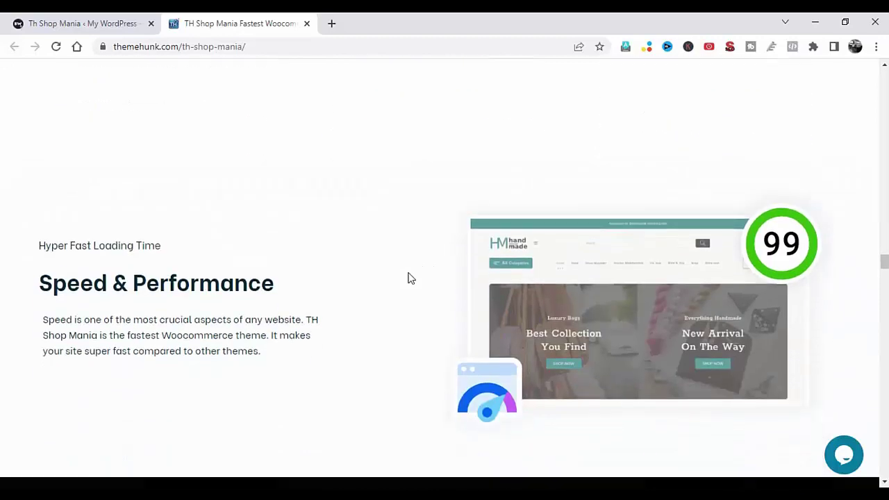
scroll(411, 277, "down", 2)
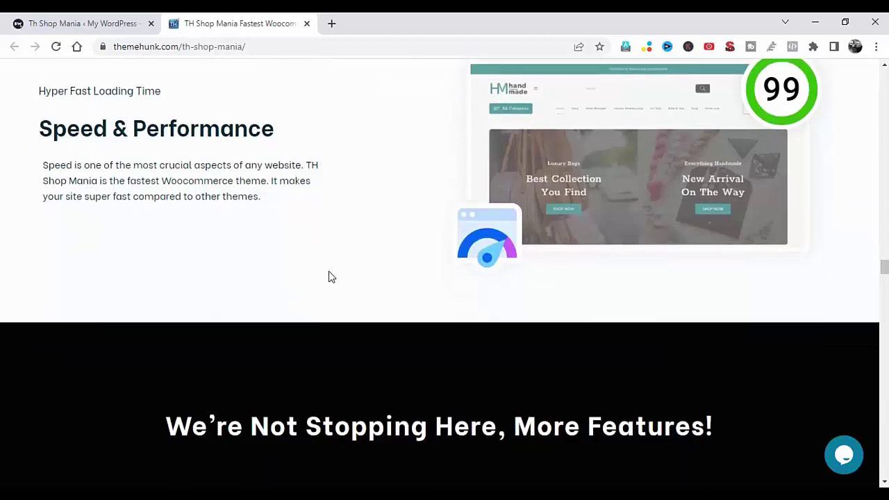
Step: Read the Product Structure and Frequently Brought Together descriptions in the More Features section
scroll(329, 276, "down", 3)
scroll(330, 276, "down", 2)
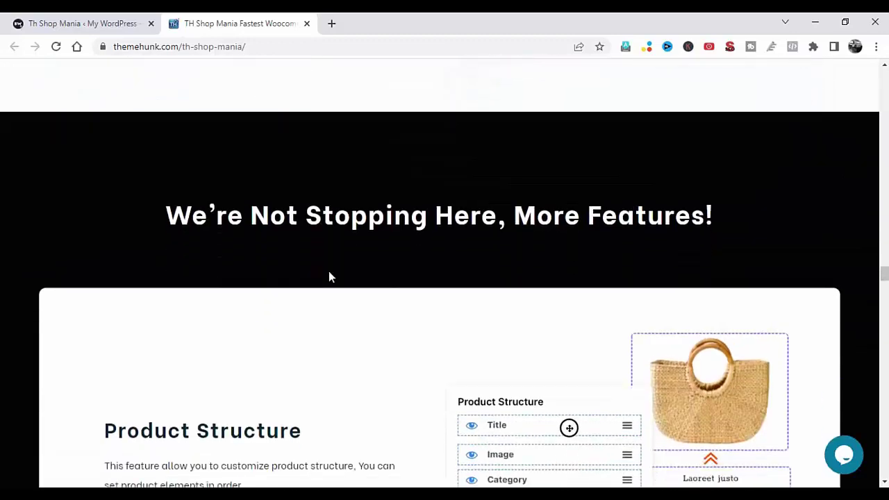
scroll(331, 276, "down", 1)
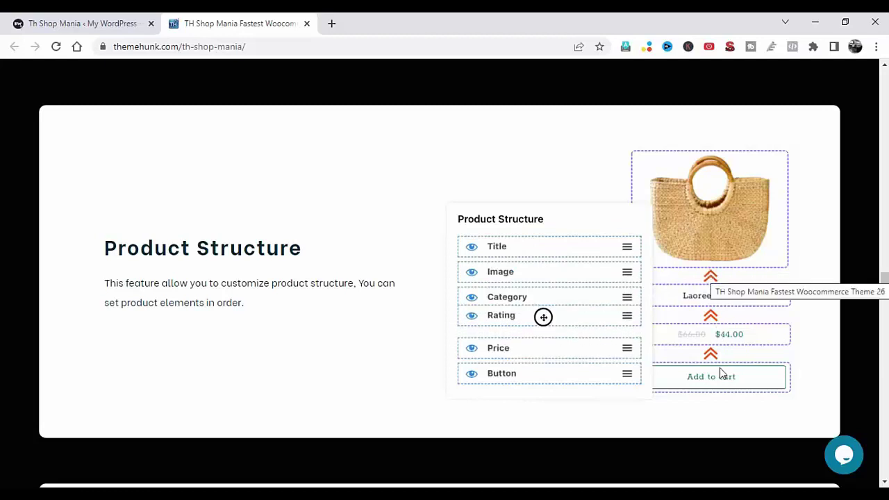
scroll(402, 346, "down", 5)
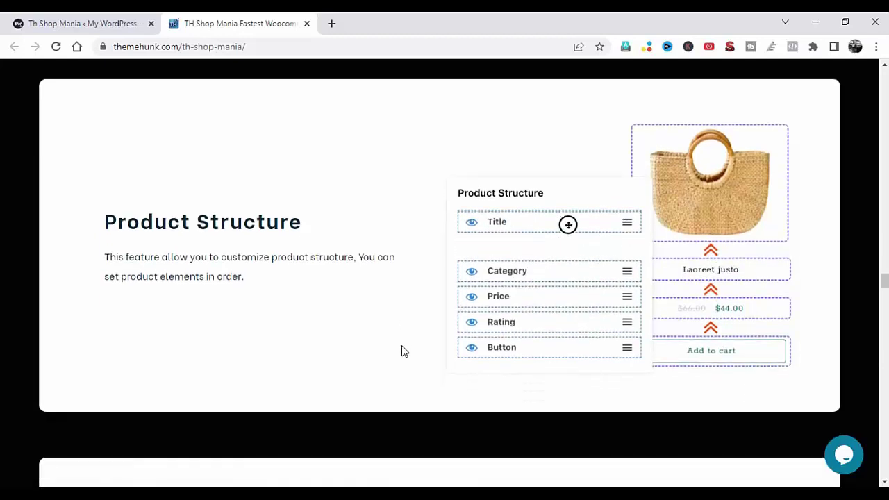
scroll(401, 350, "down", 2)
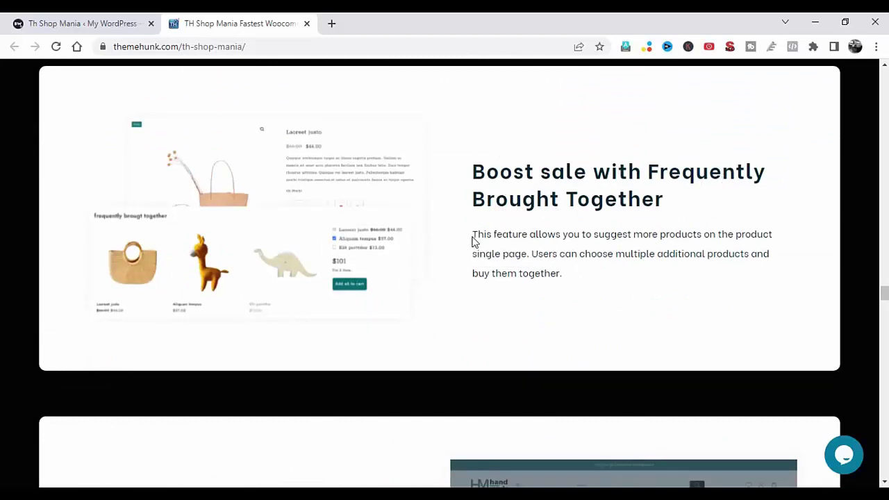
left_click_drag(472, 238, 778, 274)
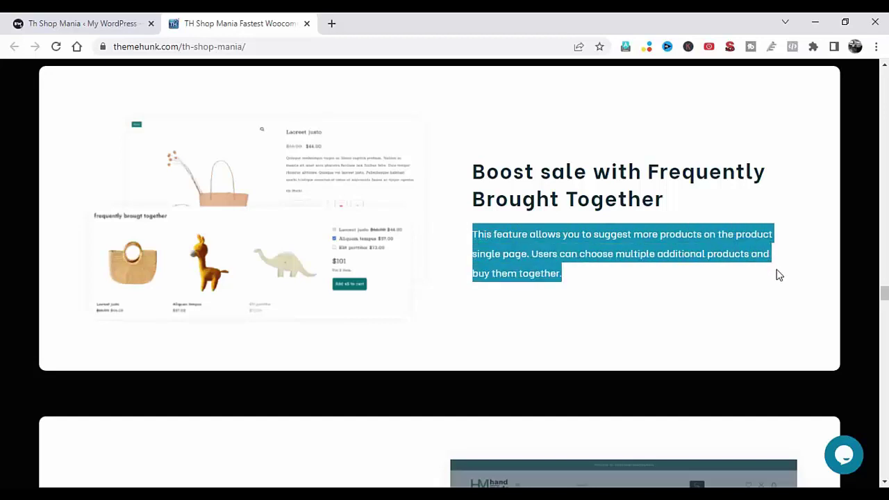
left_click(562, 309)
Step: Review the Pop Up Login, Advance Color & Background and White Label features of the Pro theme
scroll(562, 309, "down", 4)
scroll(561, 310, "down", 1)
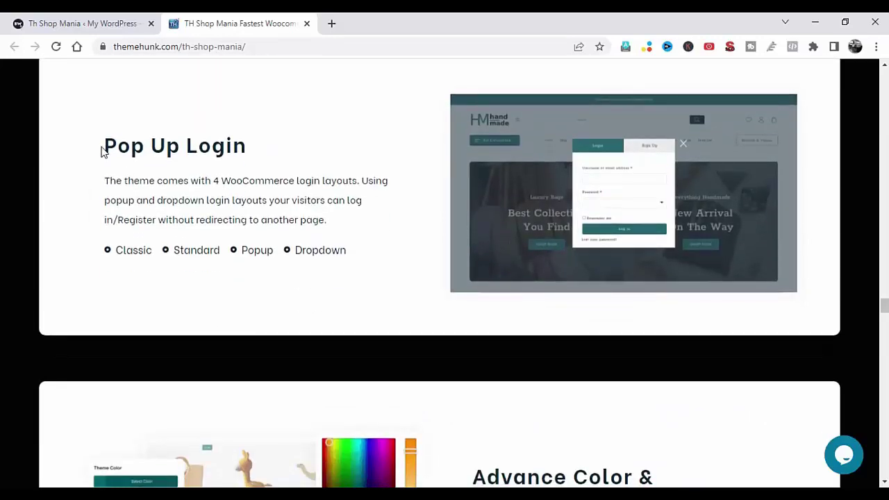
triple_click(234, 149)
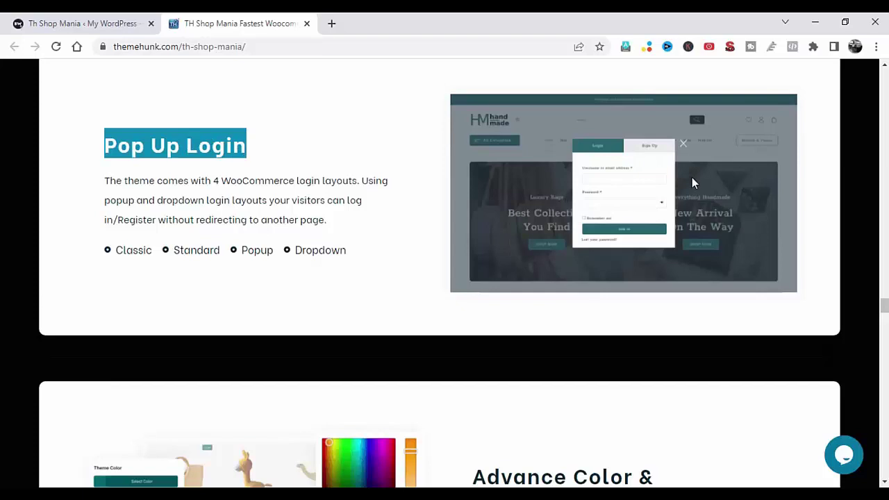
left_click(361, 290)
scroll(361, 290, "down", 4)
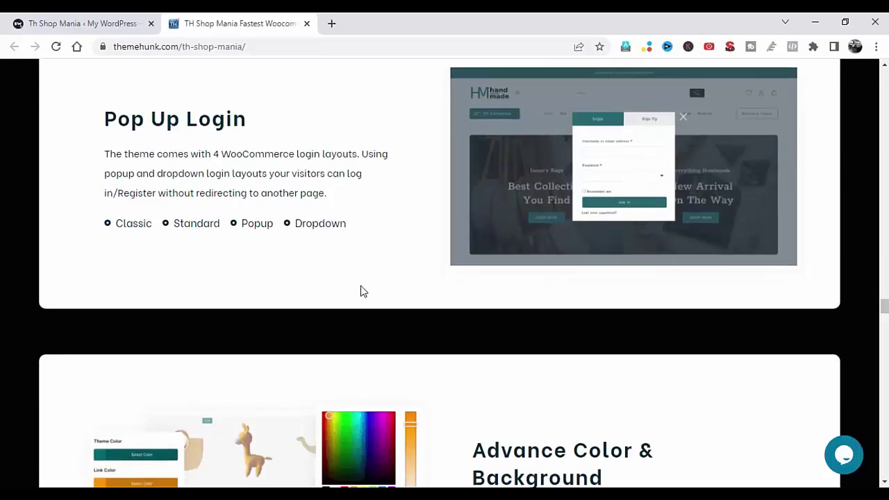
scroll(361, 286, "down", 2)
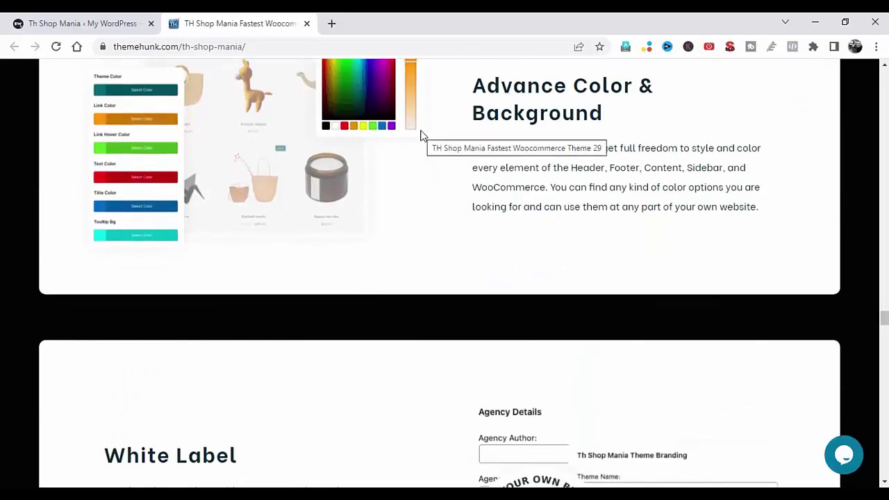
scroll(421, 136, "up", 1)
scroll(421, 136, "up", 1)
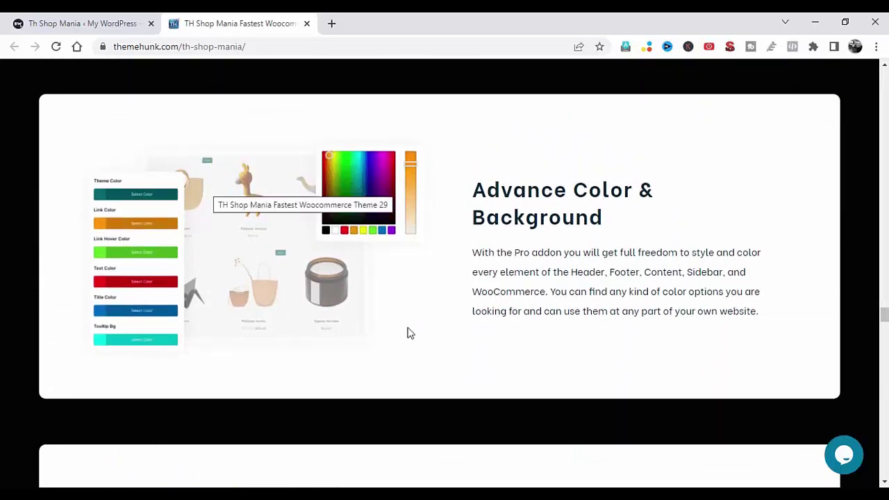
scroll(409, 333, "down", 5)
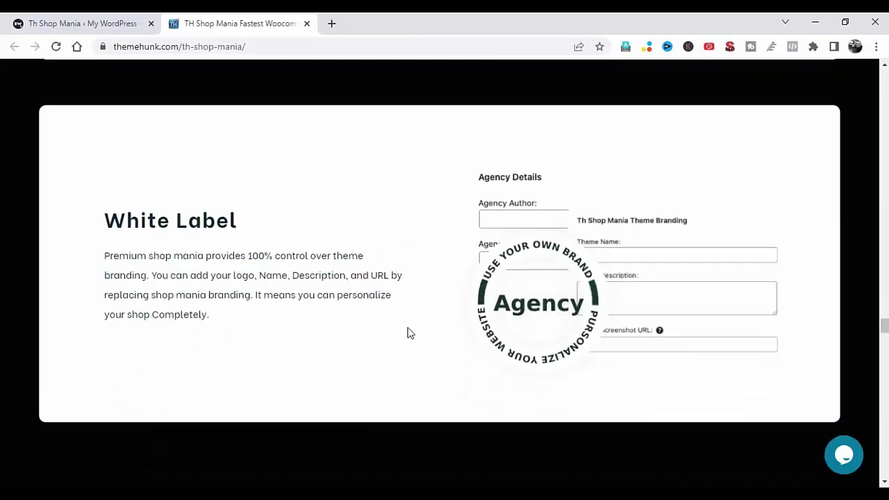
scroll(409, 333, "down", 1)
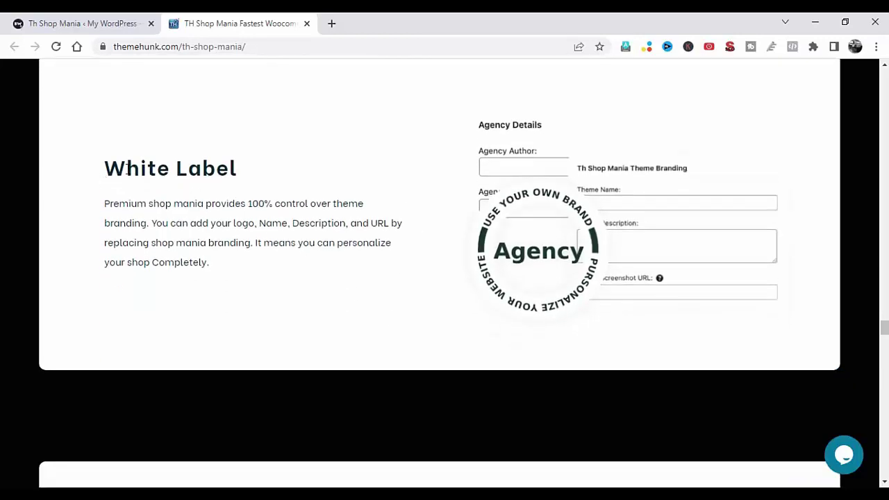
Step: Read the White Label, Advance Typography, Flexible Footer Design and Custom 404 Page descriptions of the Pro theme
left_click_drag(105, 169, 236, 171)
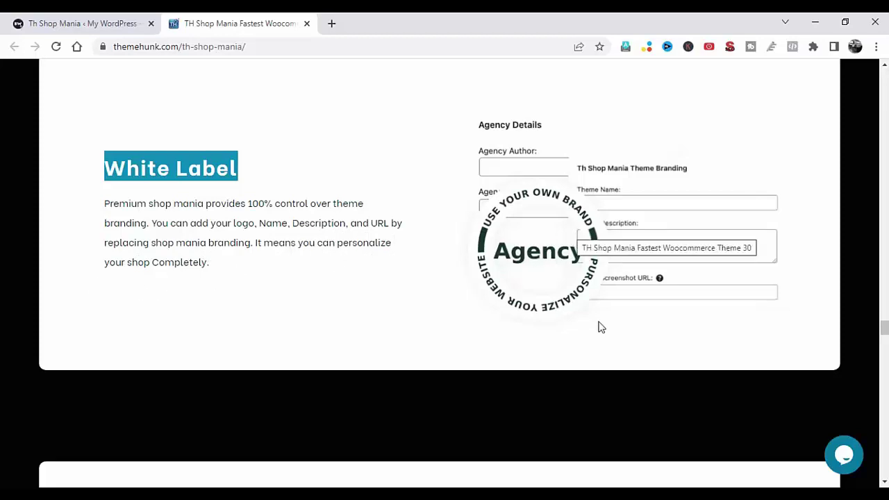
scroll(466, 328, "down", 5)
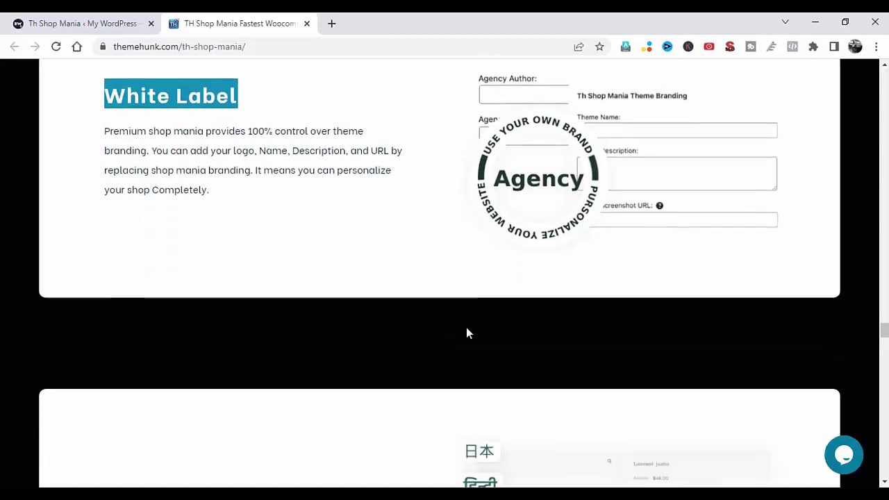
scroll(467, 331, "down", 1)
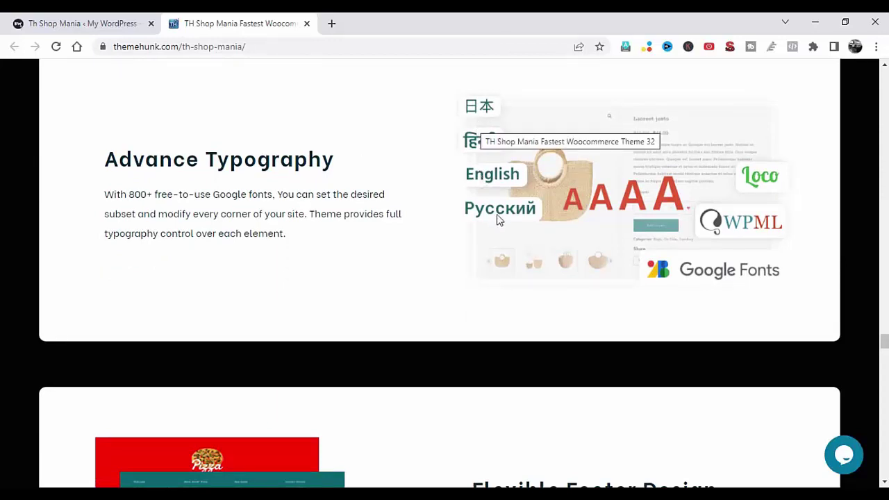
scroll(412, 255, "down", 5)
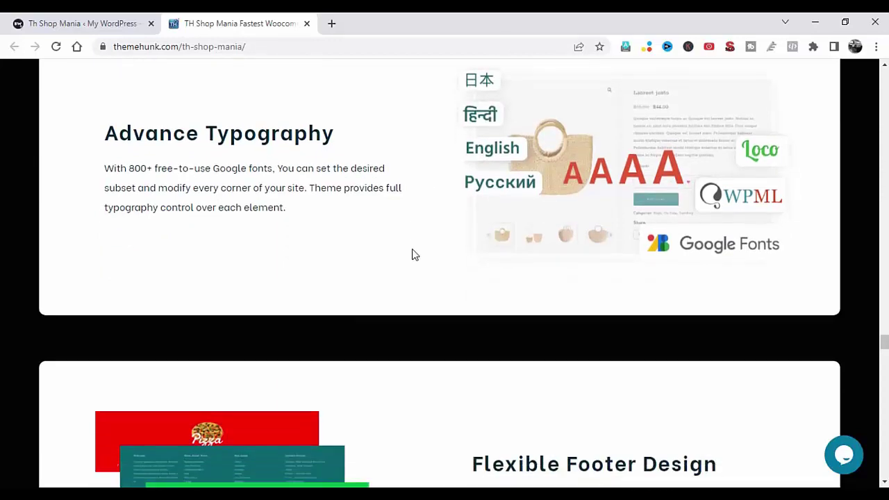
scroll(413, 254, "up", 1)
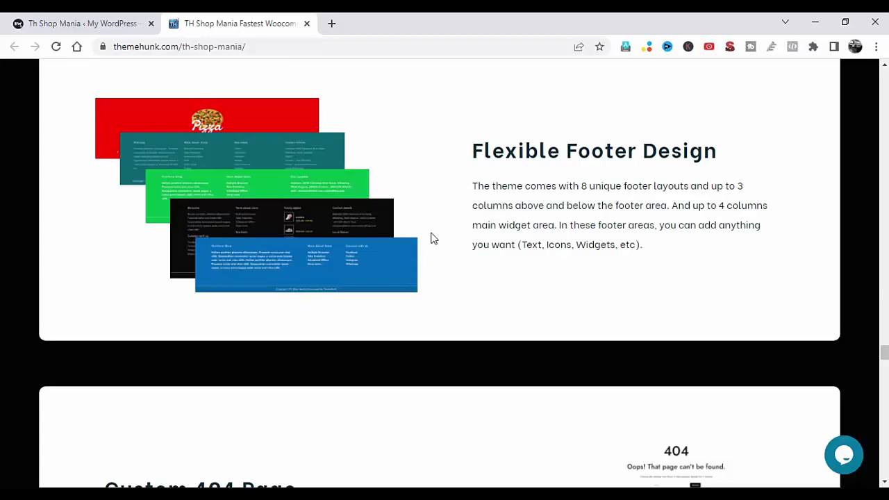
scroll(431, 250, "down", 4)
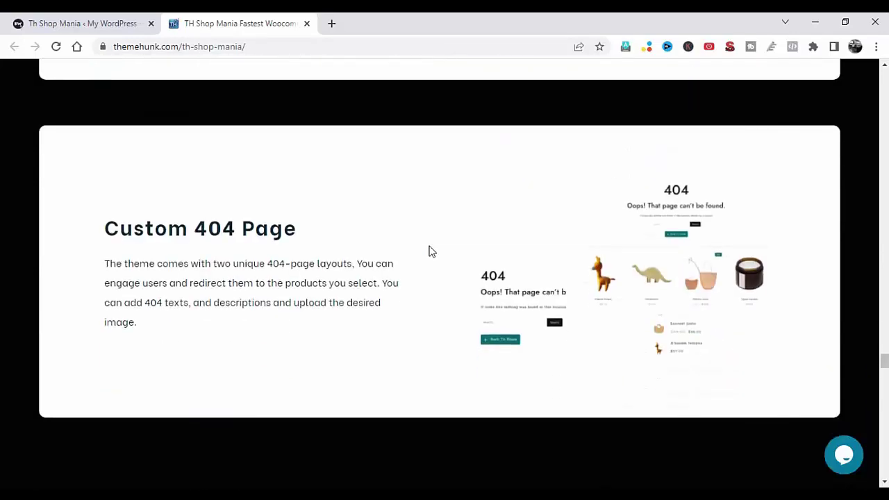
scroll(430, 250, "down", 2)
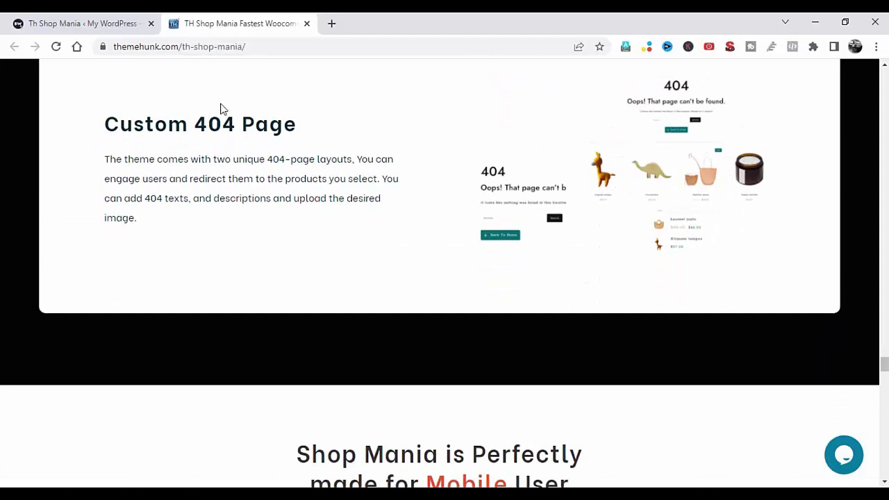
Step: Examine the mobile user section with its Product, Float Cart and Mobile Menu/Category layouts
scroll(397, 234, "down", 5)
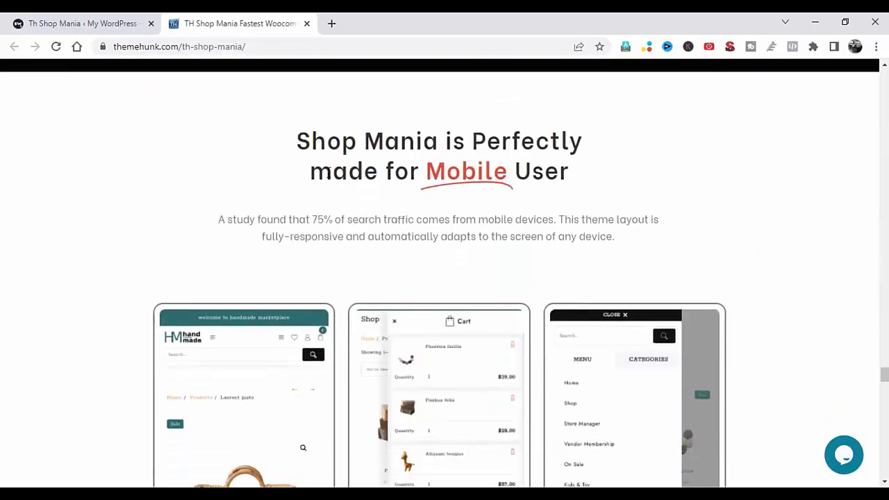
left_click_drag(295, 147, 583, 148)
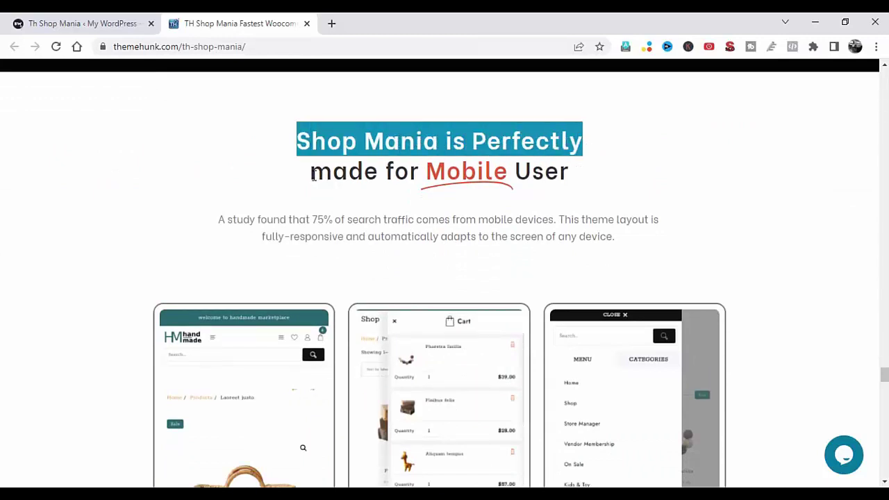
left_click_drag(311, 173, 459, 178)
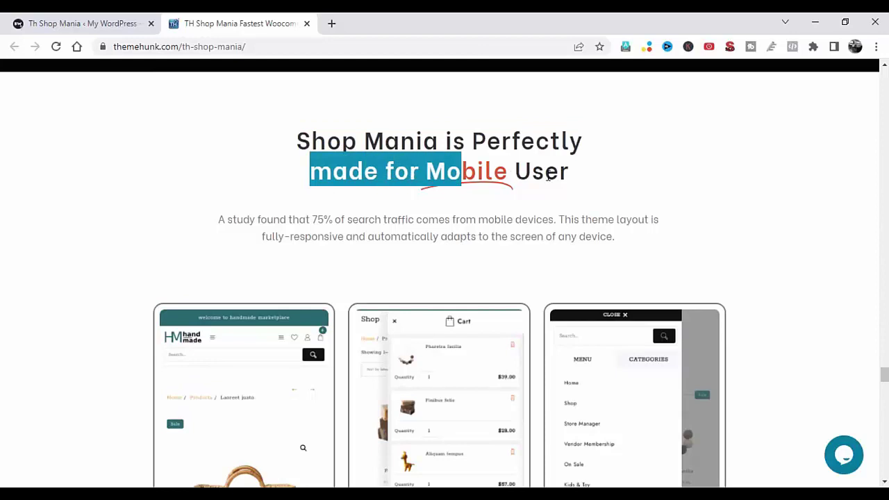
left_click_drag(549, 178, 569, 177)
left_click(456, 250)
scroll(457, 250, "down", 1)
scroll(456, 250, "down", 3)
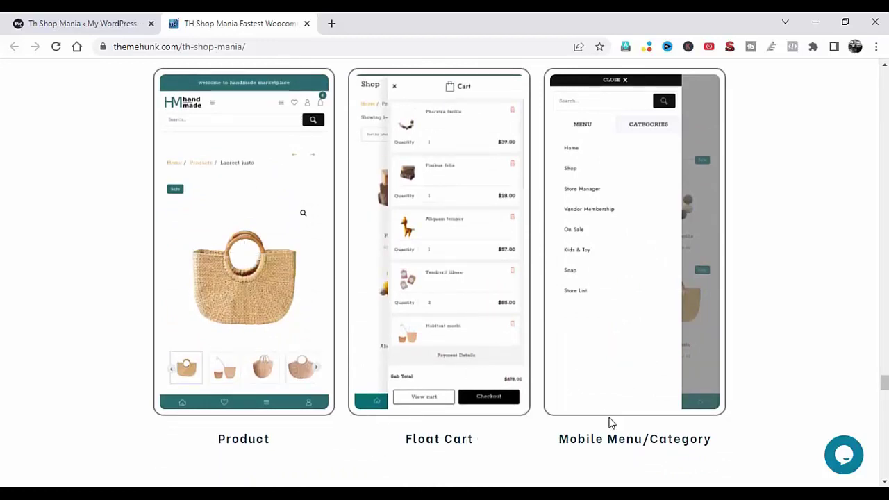
scroll(512, 438, "down", 2)
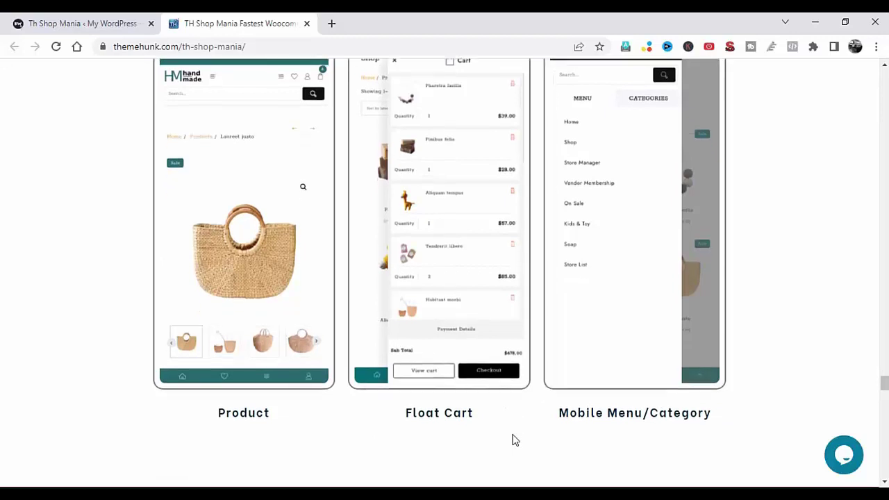
Step: Read the Elementor Booster heading and the description of its premium widgets
scroll(511, 438, "down", 6)
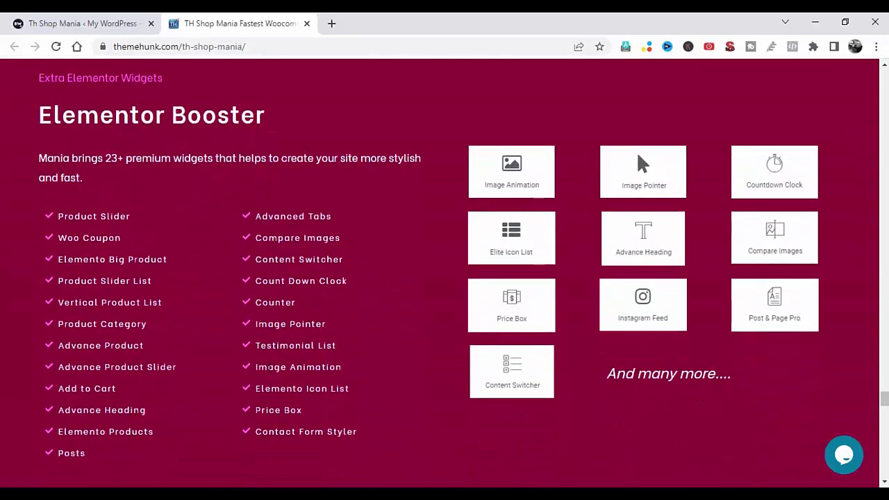
left_click_drag(28, 78, 166, 88)
left_click_drag(35, 129, 284, 128)
left_click_drag(35, 159, 151, 160)
left_click_drag(227, 162, 426, 165)
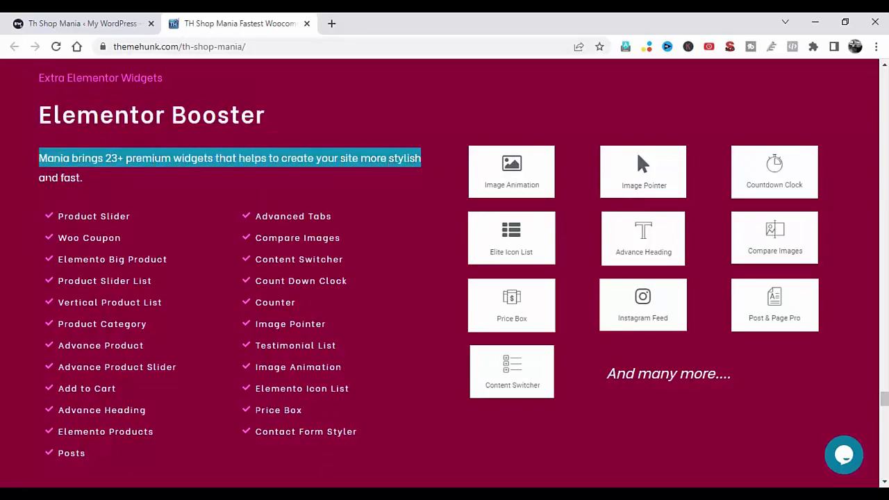
left_click_drag(39, 180, 81, 179)
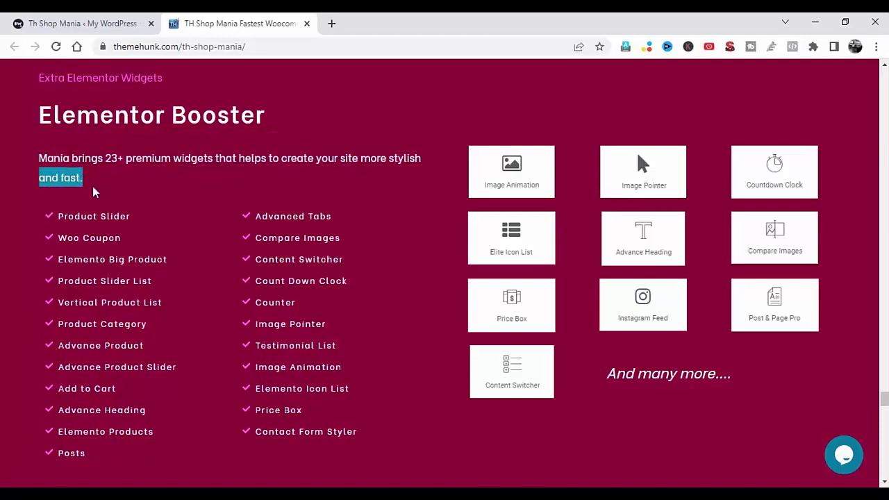
Step: Go through the Elementor Booster widget list, from Product Slider and Advanced Tabs down to Posts and Contact Form Styler
left_click_drag(55, 221, 137, 222)
left_click_drag(254, 220, 337, 222)
left_click_drag(59, 243, 127, 247)
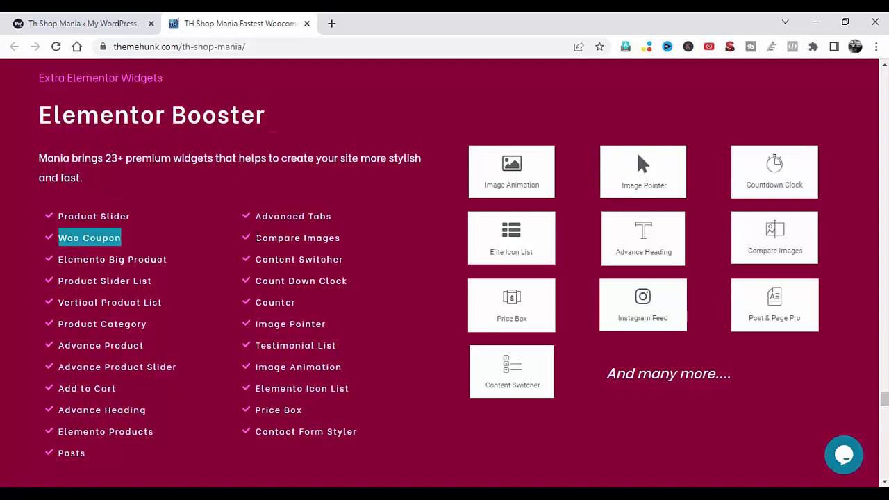
left_click_drag(255, 241, 349, 238)
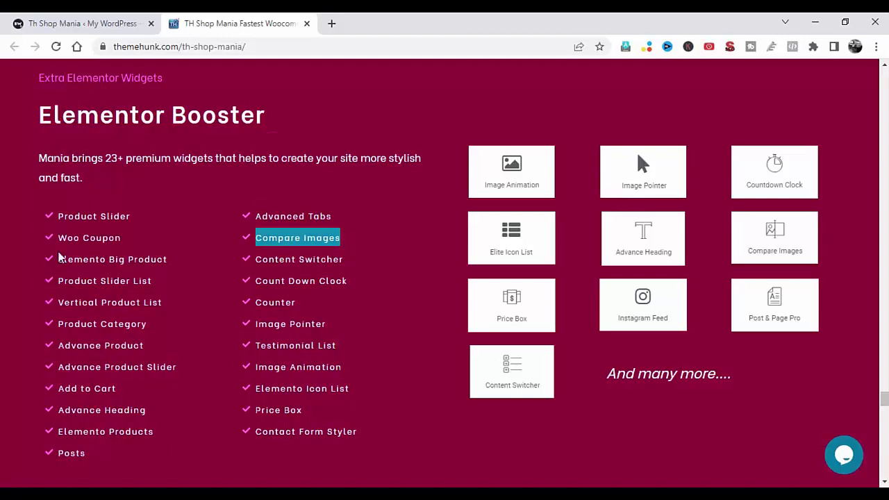
left_click_drag(52, 262, 179, 271)
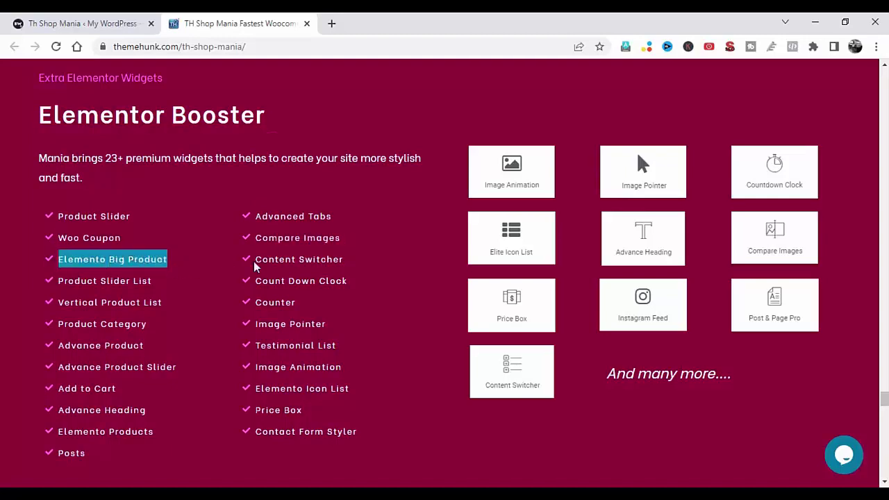
left_click_drag(255, 264, 344, 270)
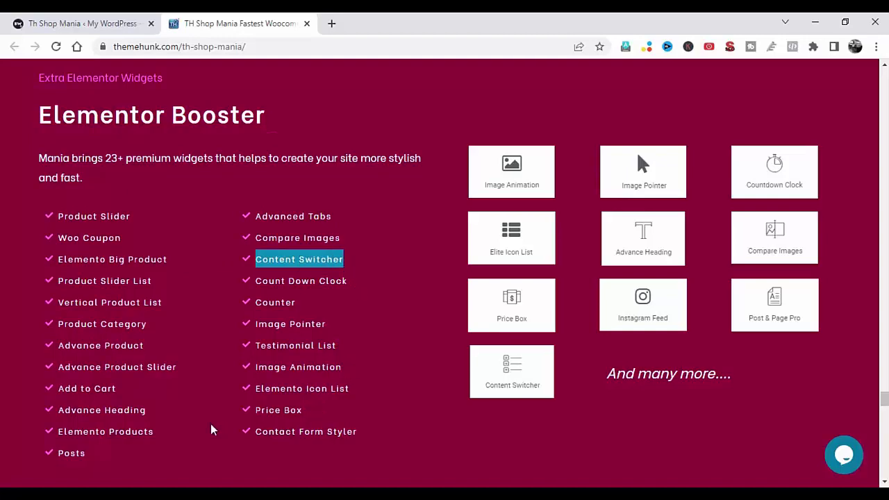
left_click_drag(180, 267, 204, 464)
left_click_drag(355, 257, 350, 432)
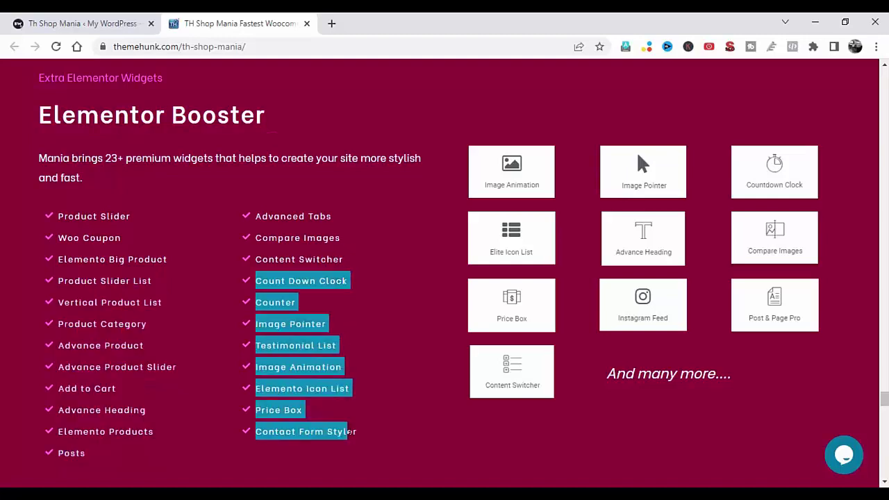
left_click(311, 472)
Step: Review the Plugin's Compatibility section and the user testimonials below it
scroll(311, 472, "down", 4)
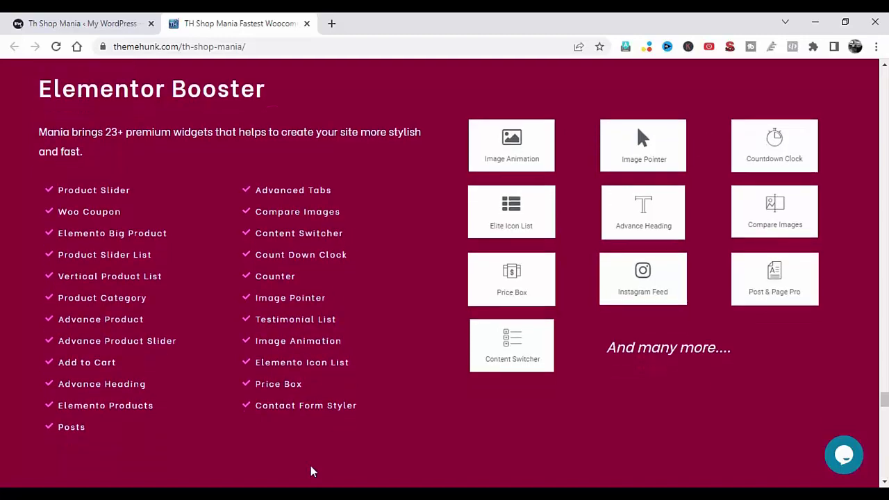
scroll(311, 472, "down", 3)
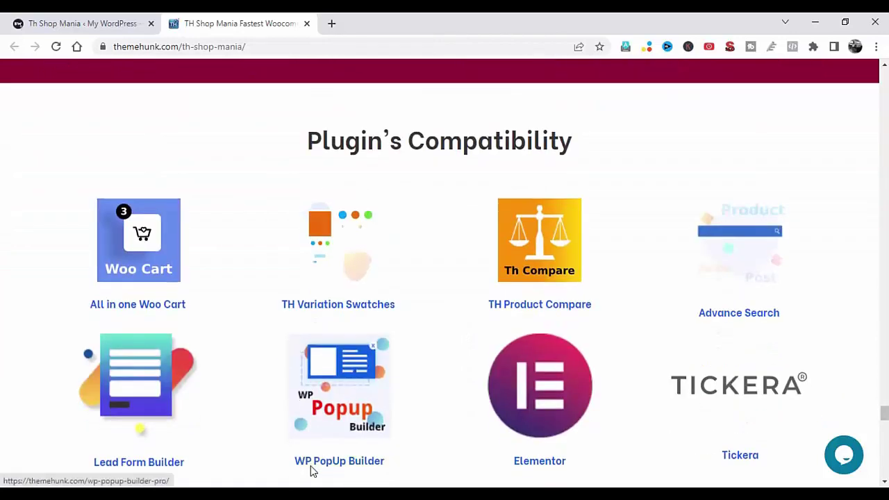
left_click_drag(307, 116, 611, 135)
left_click(425, 210)
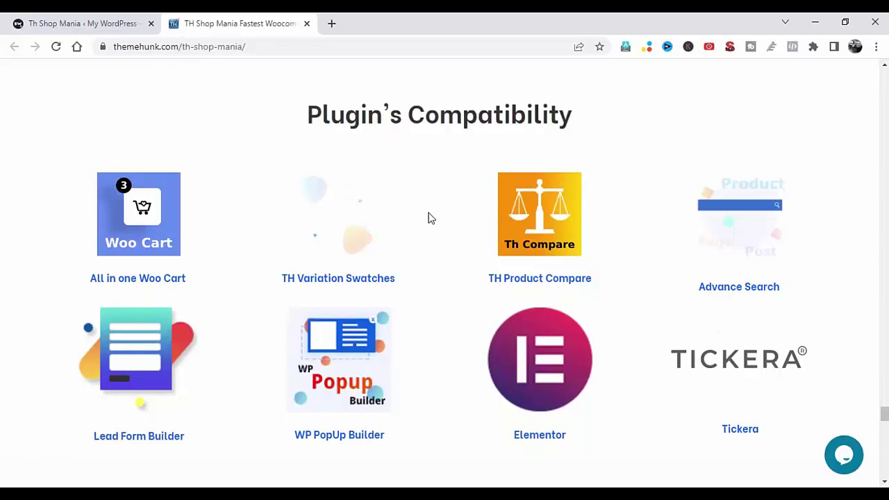
scroll(426, 216, "down", 4)
scroll(427, 218, "down", 2)
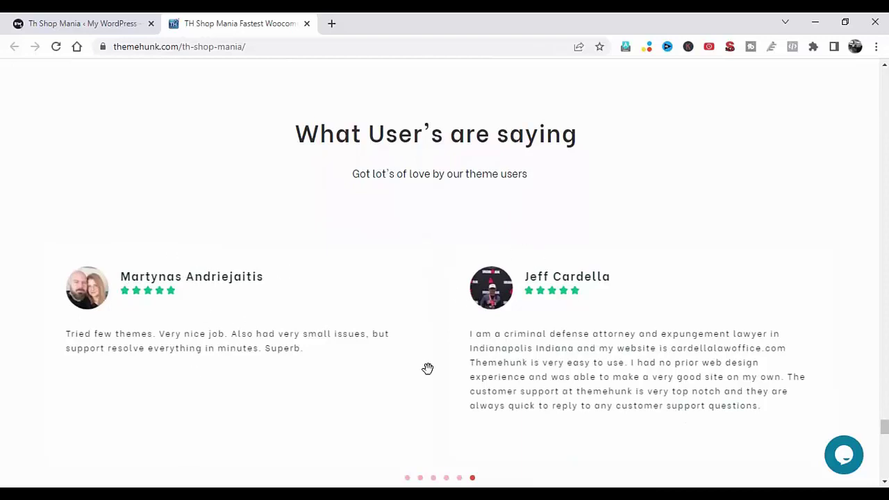
Step: Compare what the annual Single and Full Membership plans include in the Simple Pricing section
scroll(426, 368, "down", 10)
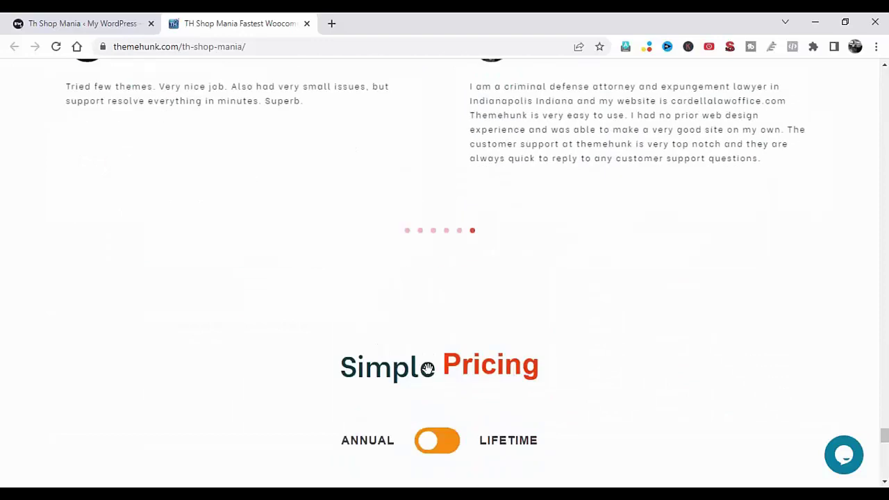
scroll(427, 368, "up", 3)
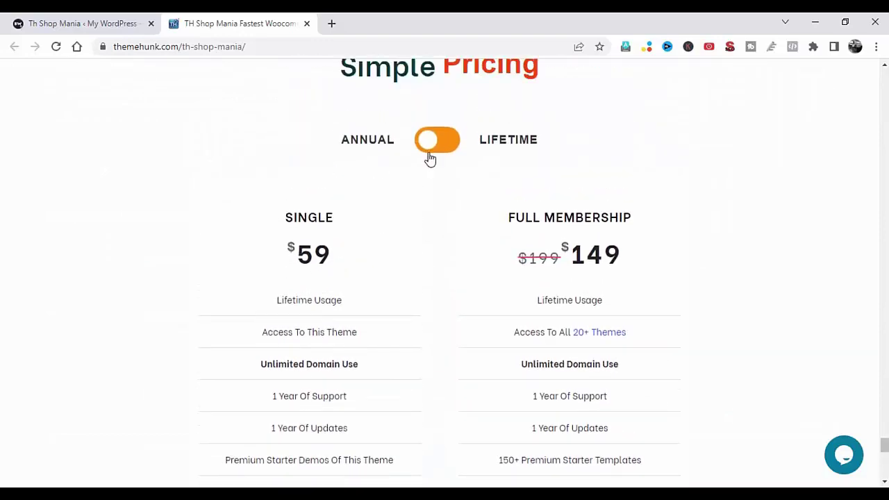
scroll(430, 158, "up", 1)
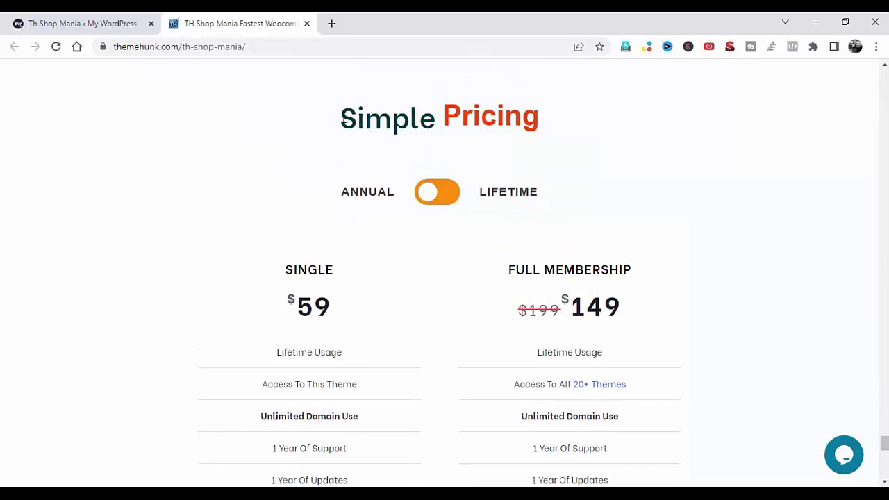
triple_click(521, 128)
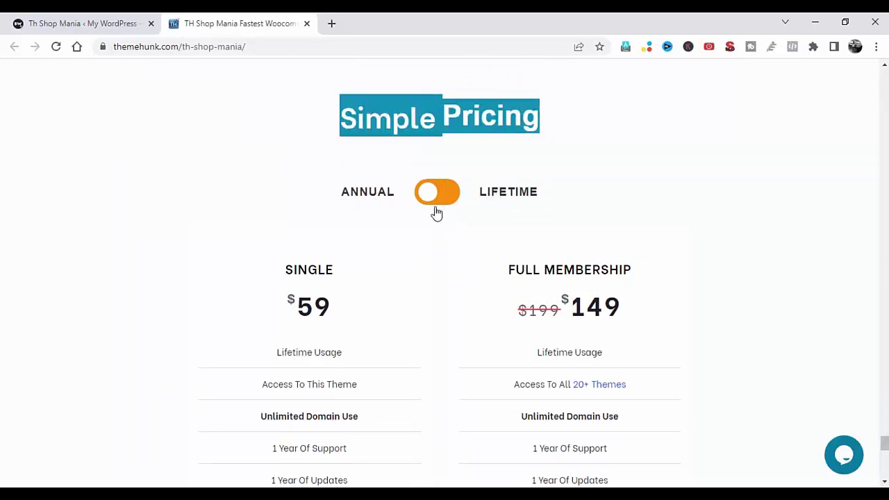
left_click(445, 361)
scroll(444, 362, "down", 2)
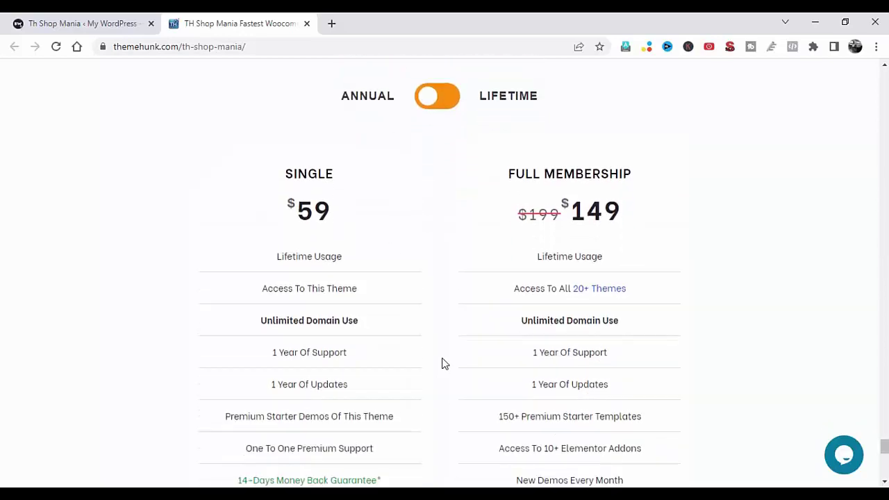
scroll(444, 364, "down", 1)
scroll(444, 363, "down", 1)
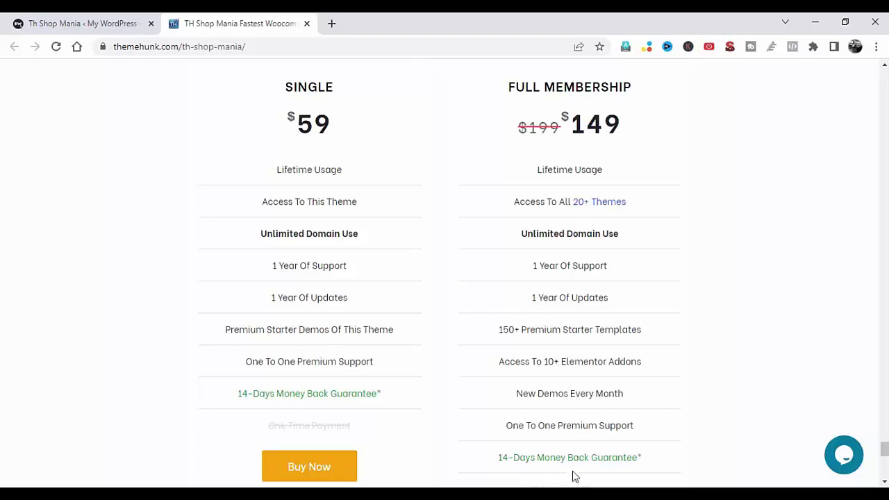
Step: Switch the pricing to Lifetime and compare what the Single and Full Membership plans include
scroll(436, 433, "up", 4)
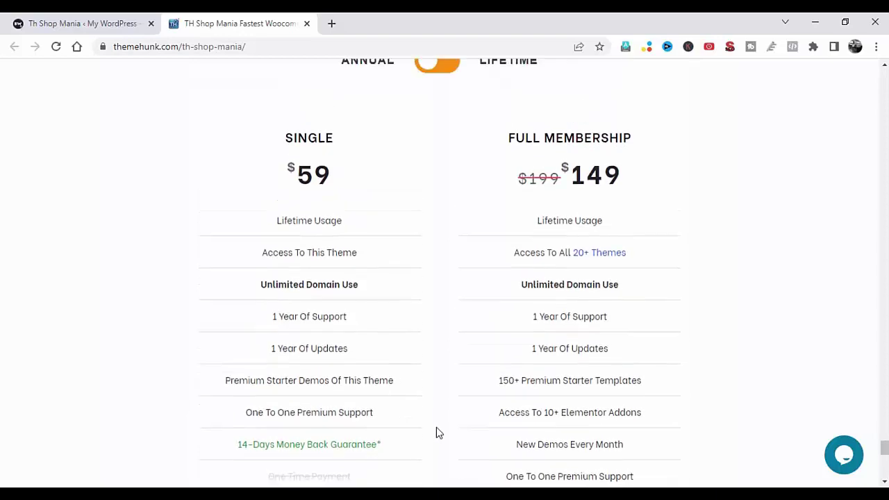
left_click(426, 270)
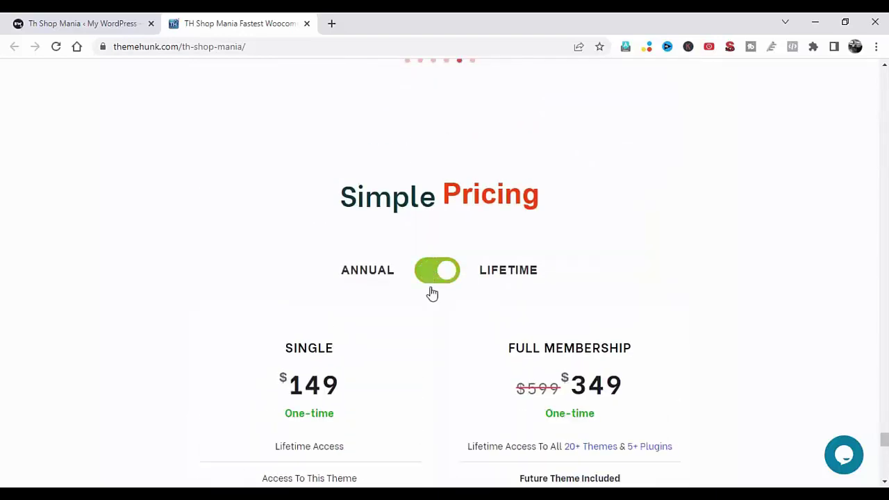
scroll(440, 344, "down", 3)
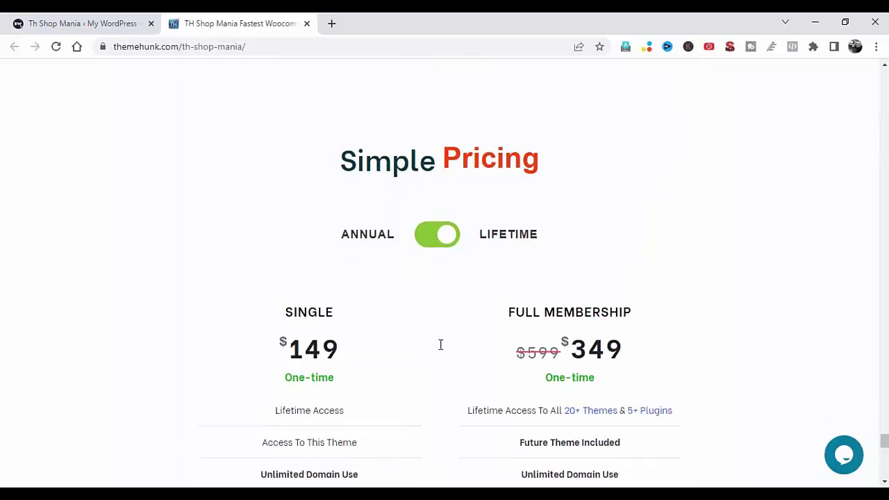
scroll(436, 339, "up", 1)
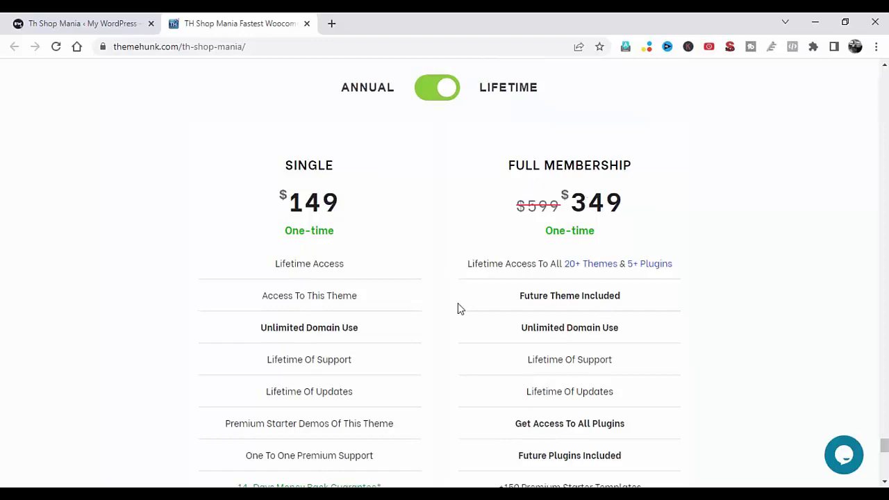
scroll(439, 303, "down", 6)
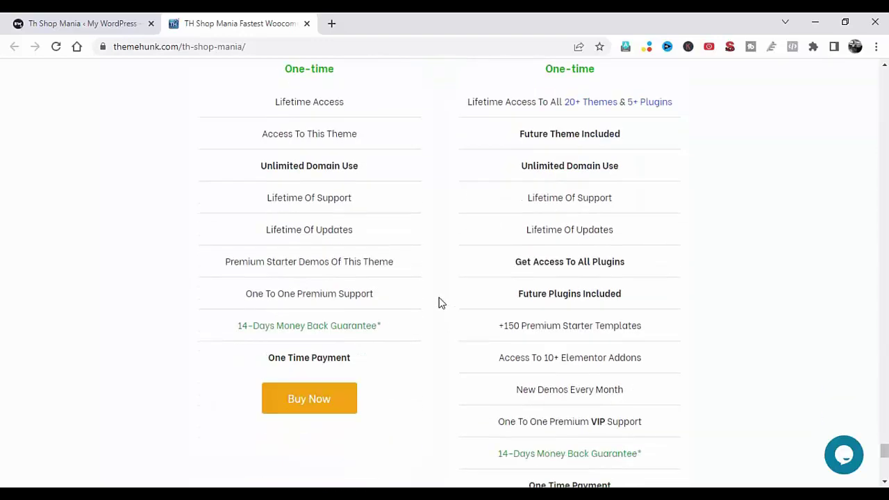
Step: Finish with the theme's sales page, close it, and open the Th Shop Mania demo site library for importing
scroll(439, 303, "down", 5)
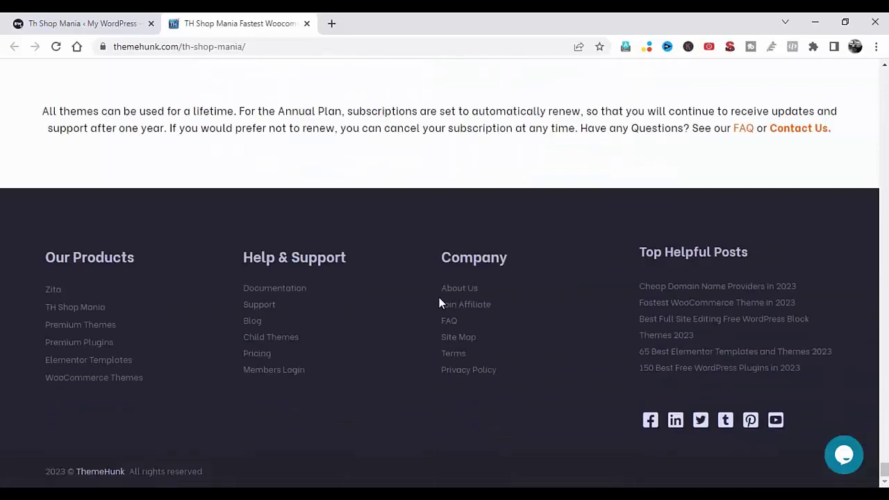
key("Home")
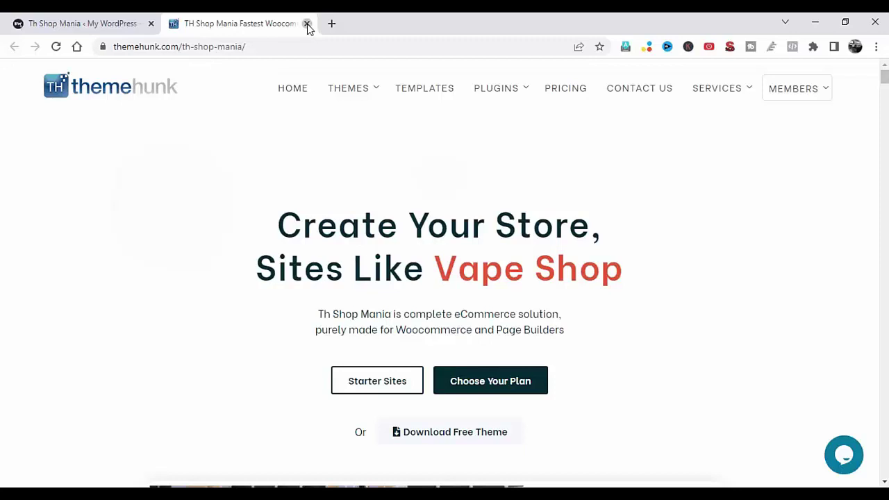
key("ctrl+w")
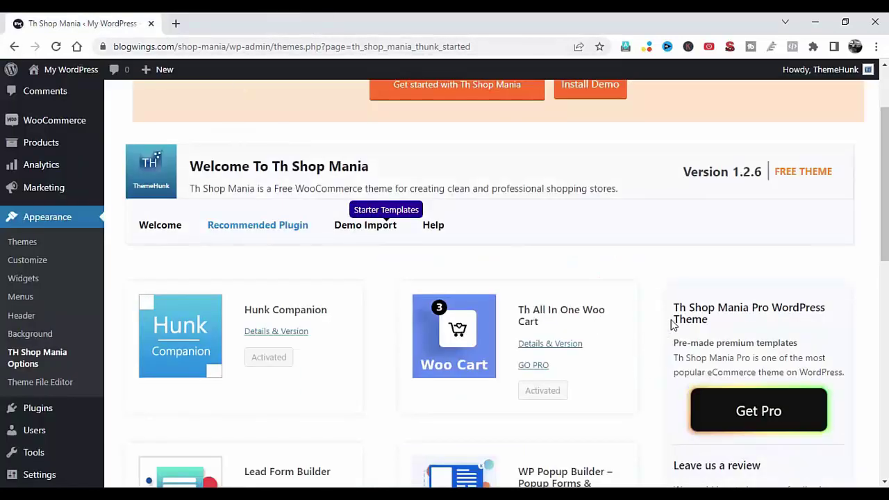
left_click(368, 232)
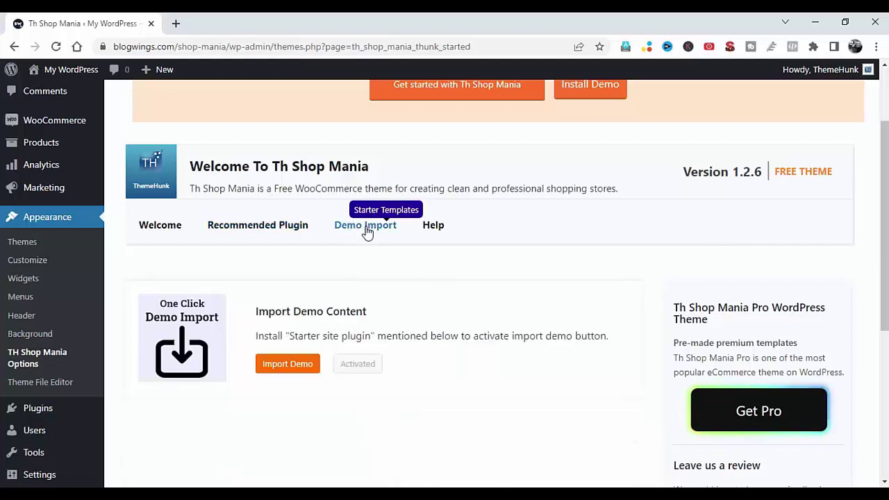
left_click(296, 368)
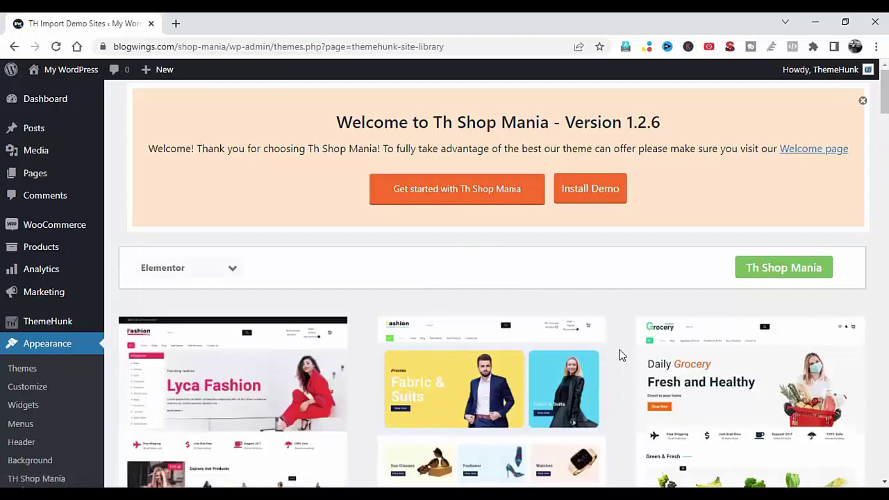
Step: Browse the free Elementor starter sites, from Fashion shop and Grocery Mania down to Electro Mania
scroll(621, 355, "down", 3)
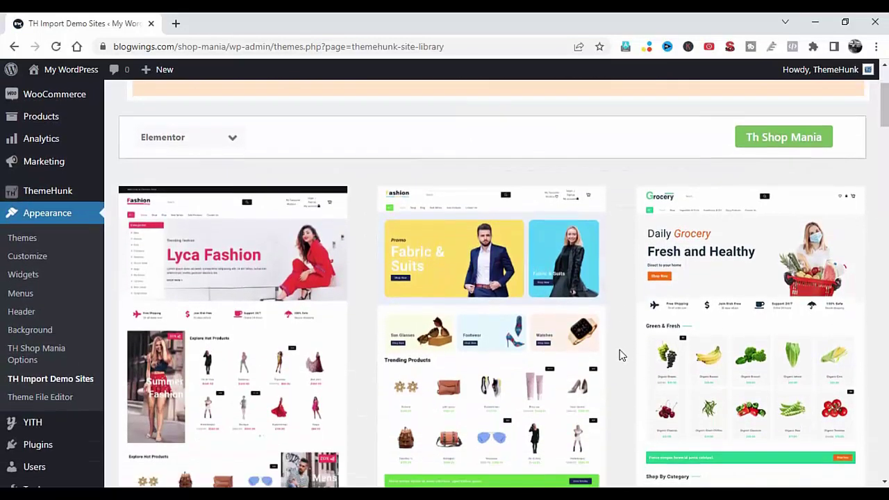
scroll(621, 355, "down", 2)
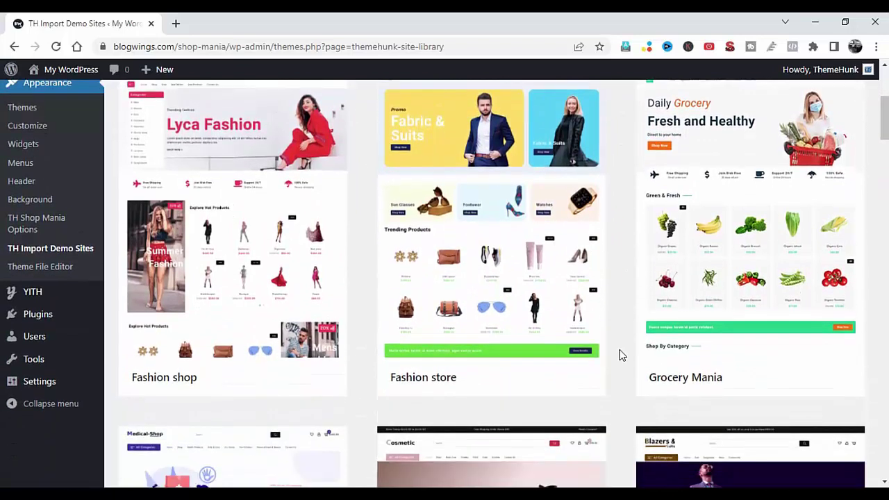
scroll(621, 355, "down", 3)
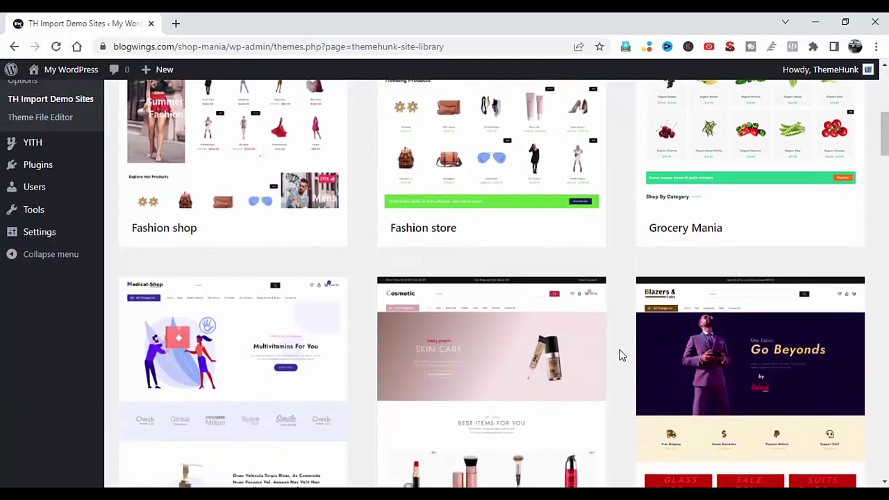
scroll(622, 354, "down", 3)
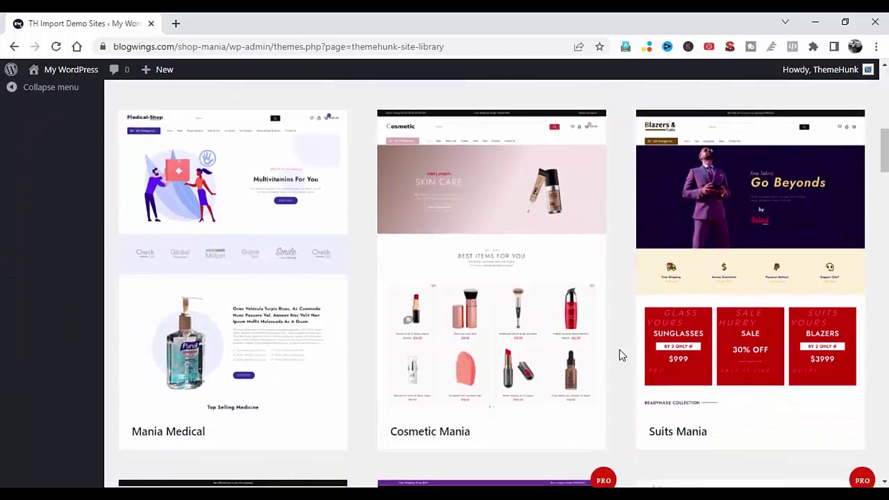
scroll(622, 354, "down", 5)
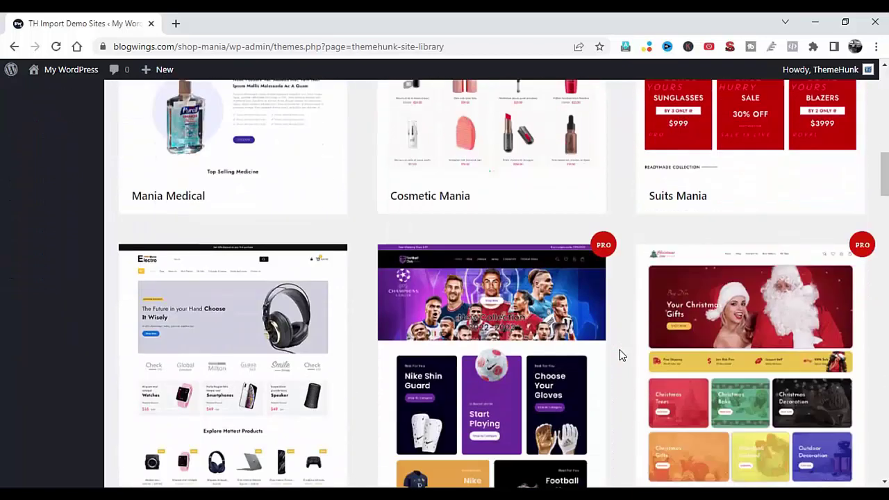
scroll(621, 355, "down", 3)
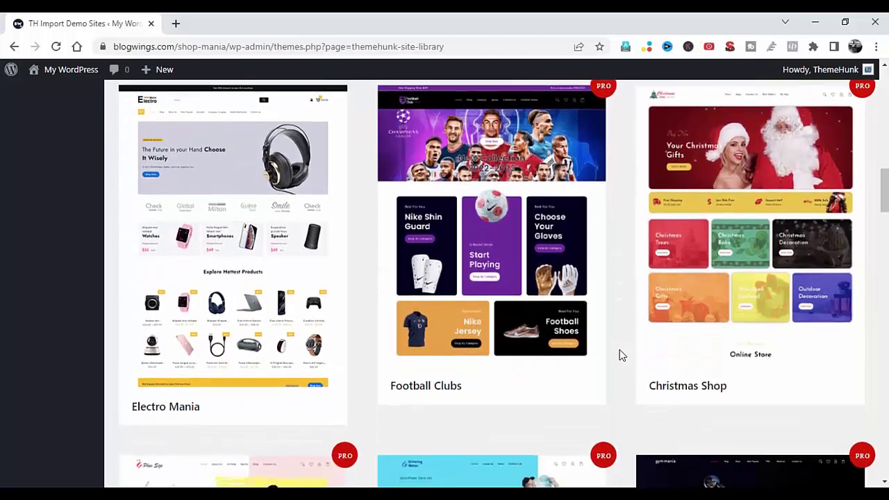
Step: Look through the Pro starter sites, from Multivendor Mania down to Organic Food and Charity Mania
scroll(622, 354, "down", 1)
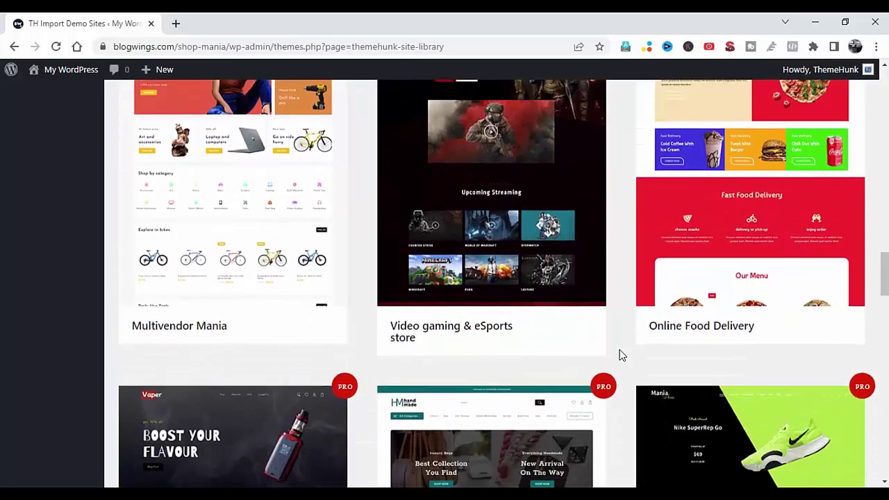
scroll(622, 355, "down", 3)
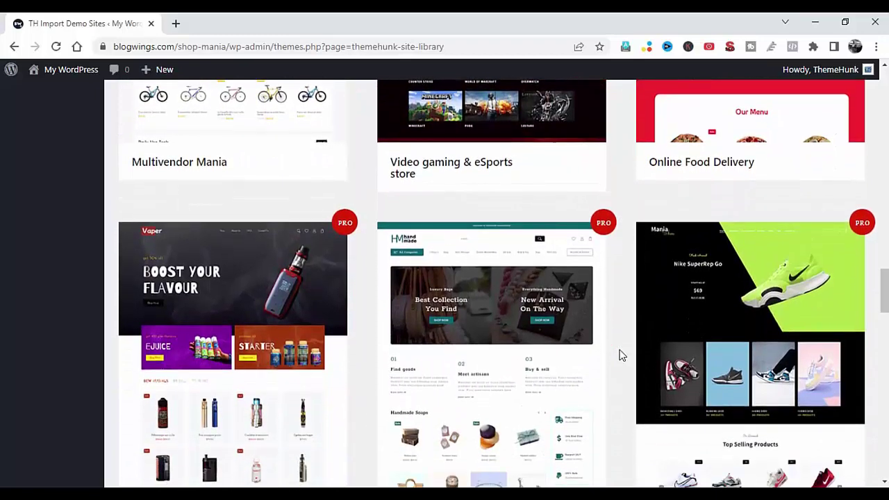
scroll(622, 355, "down", 3)
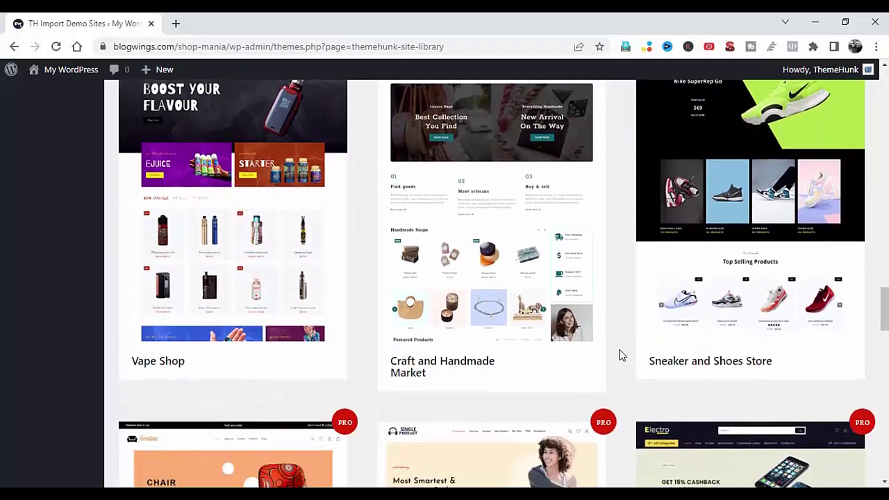
scroll(622, 354, "down", 3)
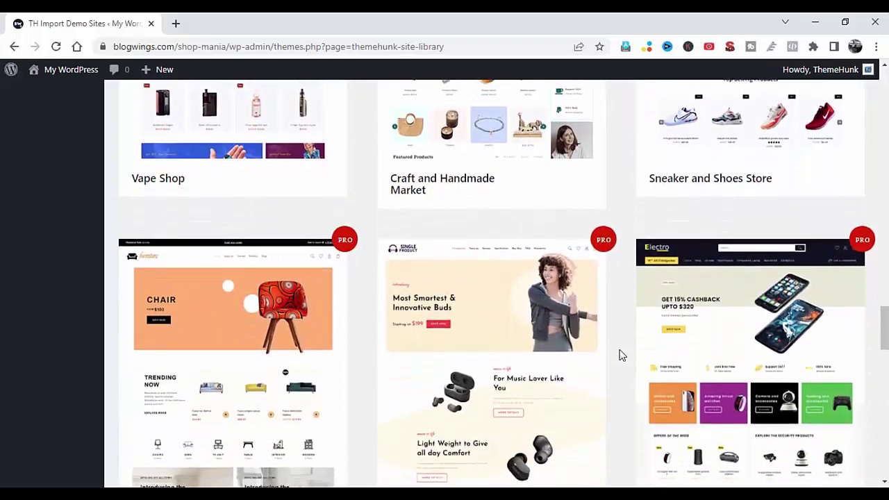
scroll(621, 355, "down", 3)
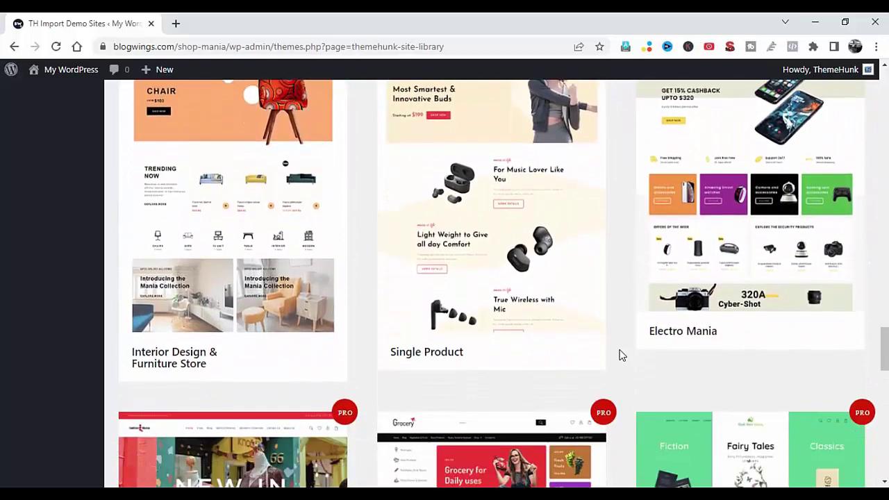
scroll(622, 355, "down", 4)
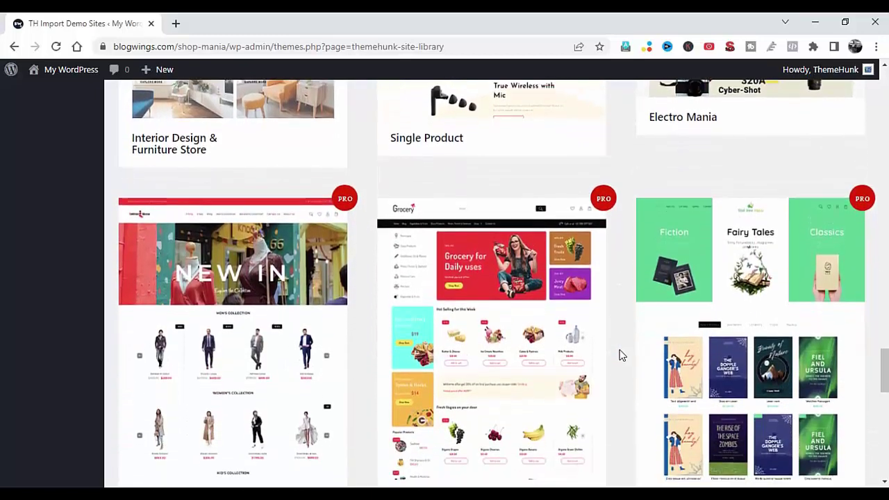
scroll(621, 355, "down", 4)
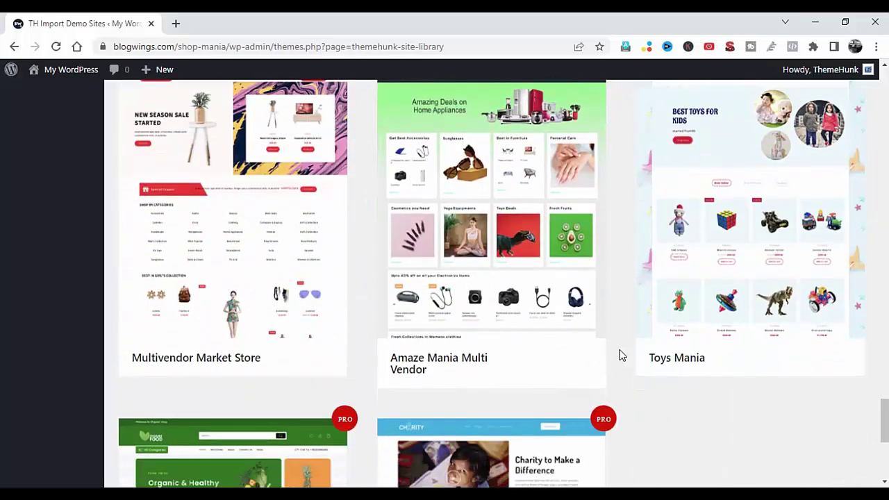
scroll(621, 355, "down", 3)
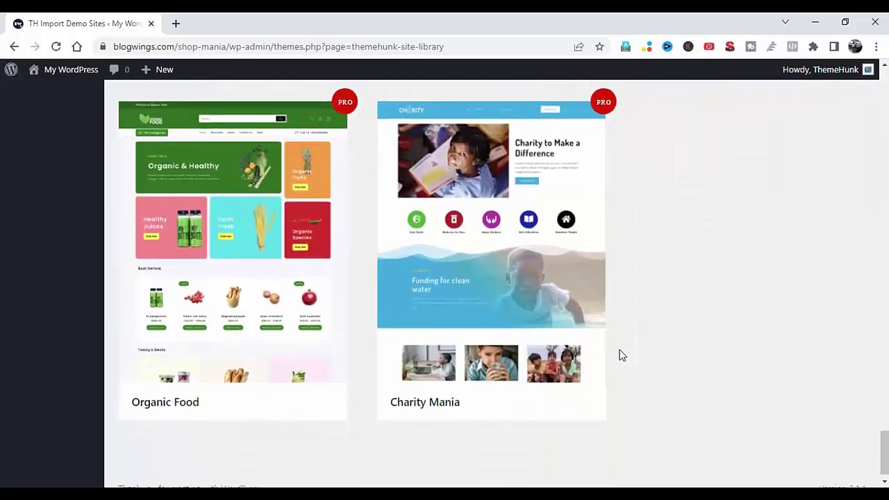
scroll(621, 354, "up", 15)
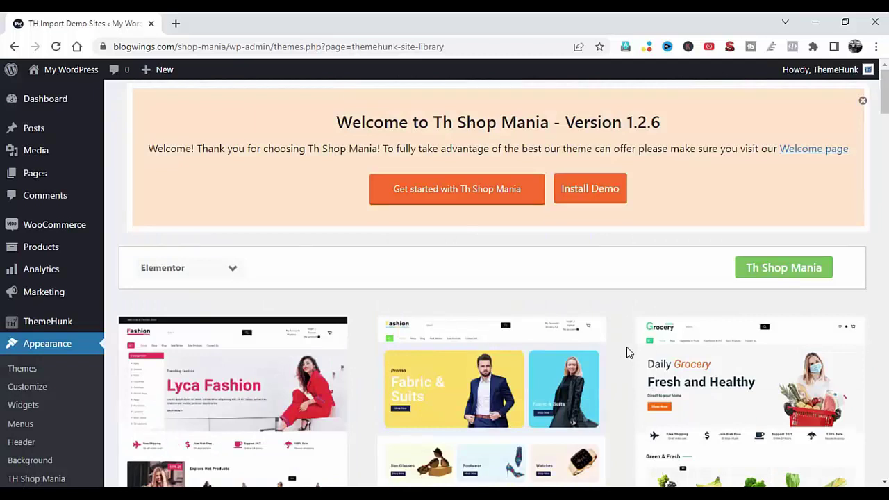
Step: Open the preview of the Fashion shop starter site
scroll(629, 352, "down", 3)
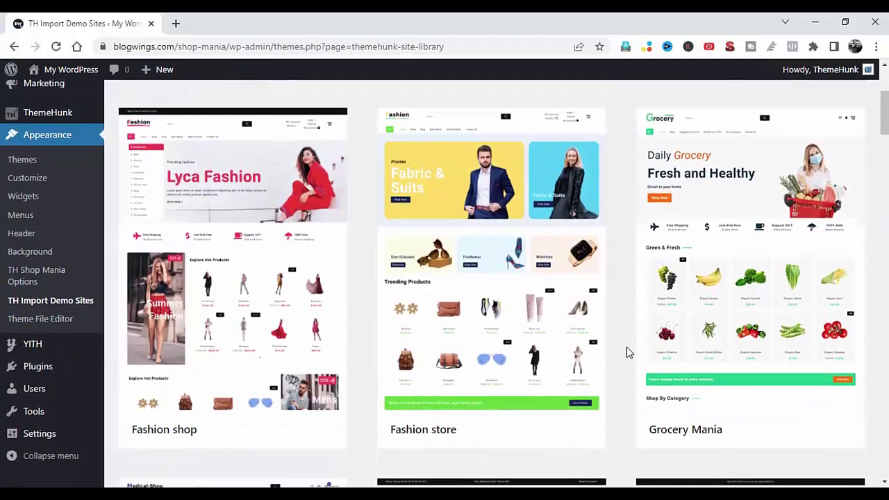
scroll(626, 352, "down", 1)
scroll(627, 352, "up", 1)
mouse_move(237, 333)
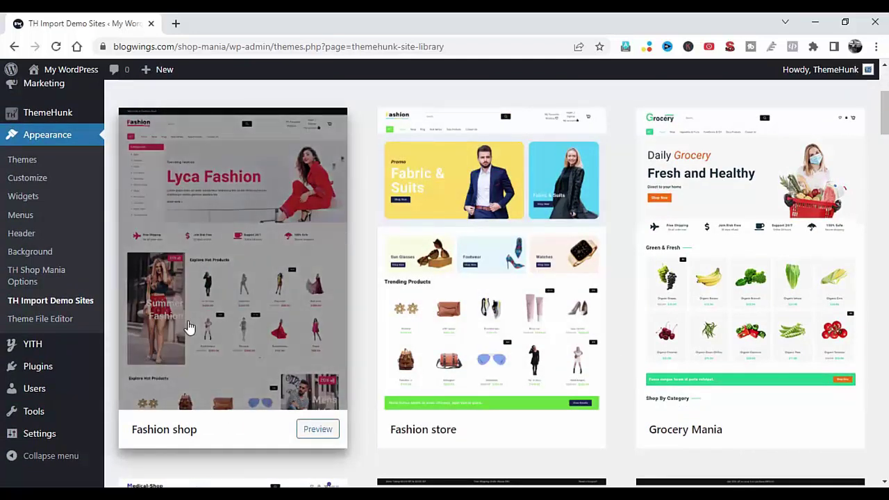
left_click(234, 328)
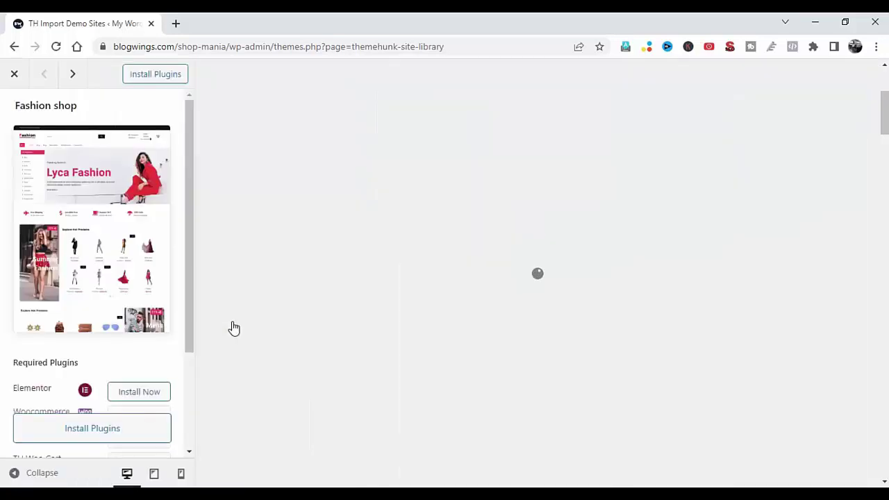
Step: Install the required plugins for the Fashion shop demo and check their status in the Required Plugins list
scroll(191, 329, "down", 1)
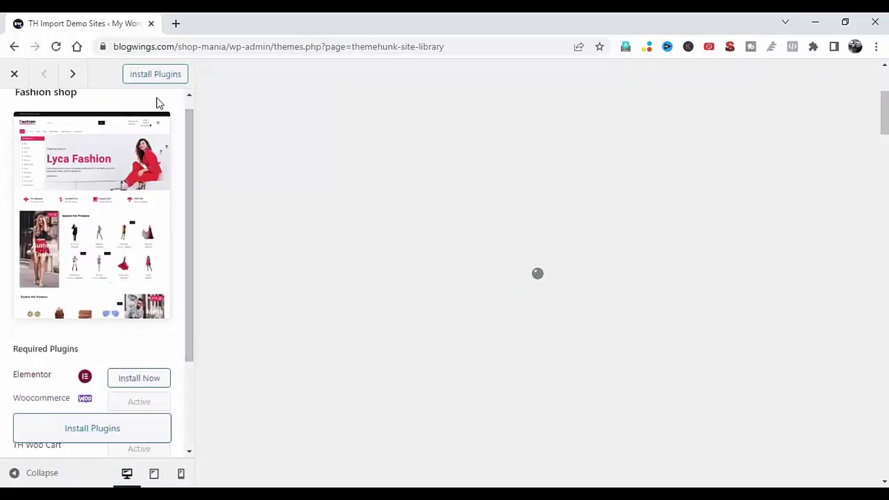
left_click(161, 78)
left_click_drag(189, 276, 186, 415)
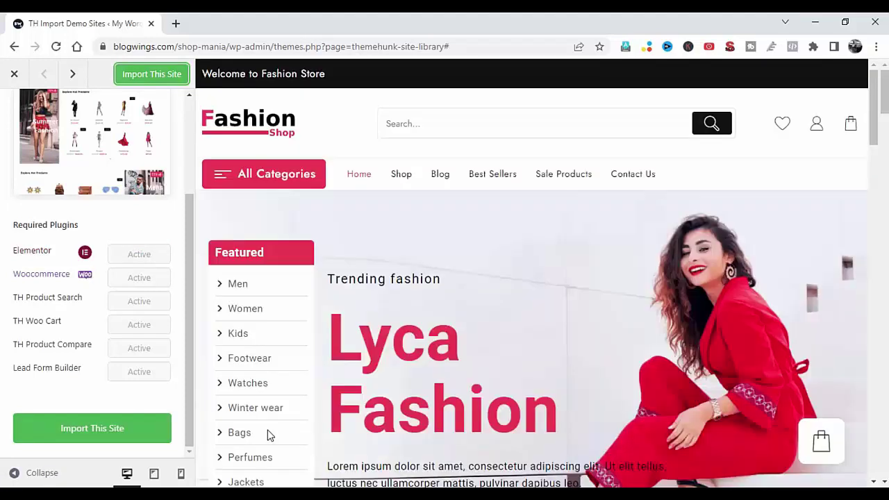
Step: Import the Fashion shop demo, accepting the import notice, and open the resulting site
left_click(115, 433)
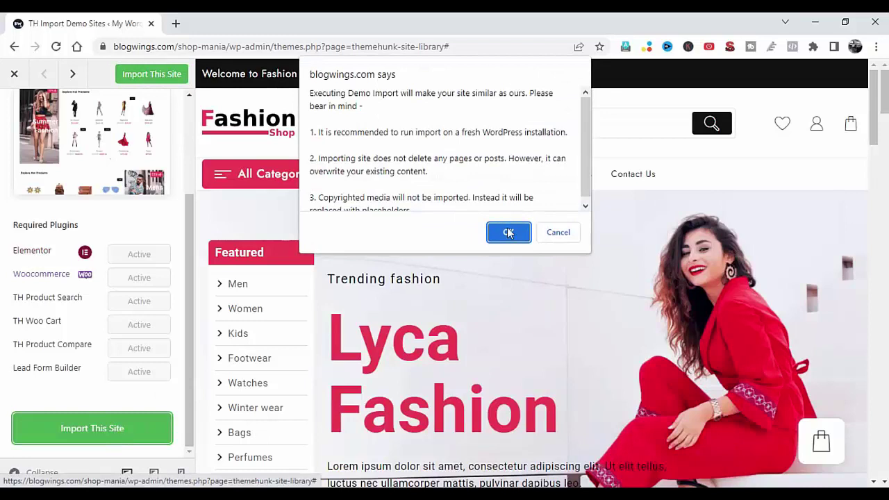
left_click(508, 233)
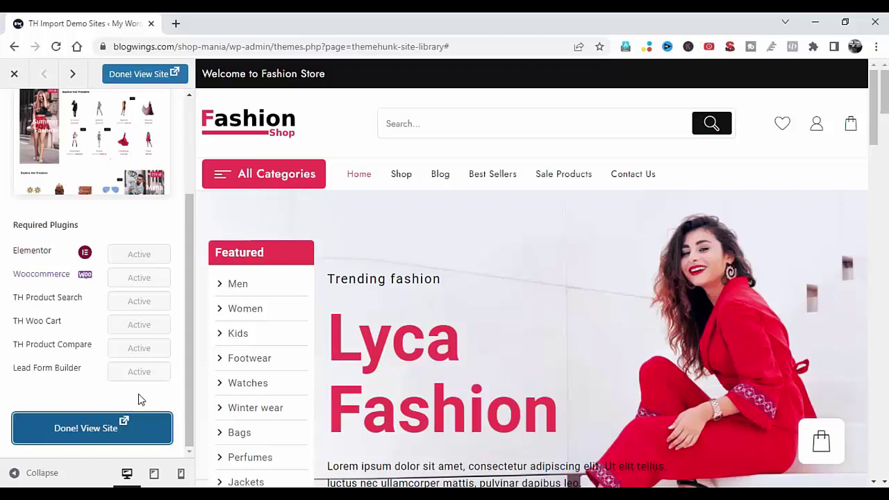
left_click(116, 430)
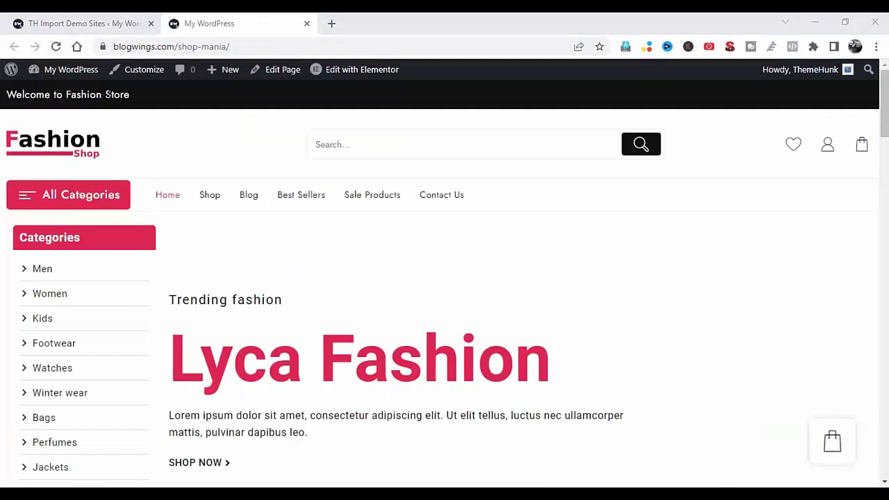
Step: Examine the imported store's homepage, from the category list and product sections down to the footer
left_click(156, 141)
scroll(155, 141, "down", 1)
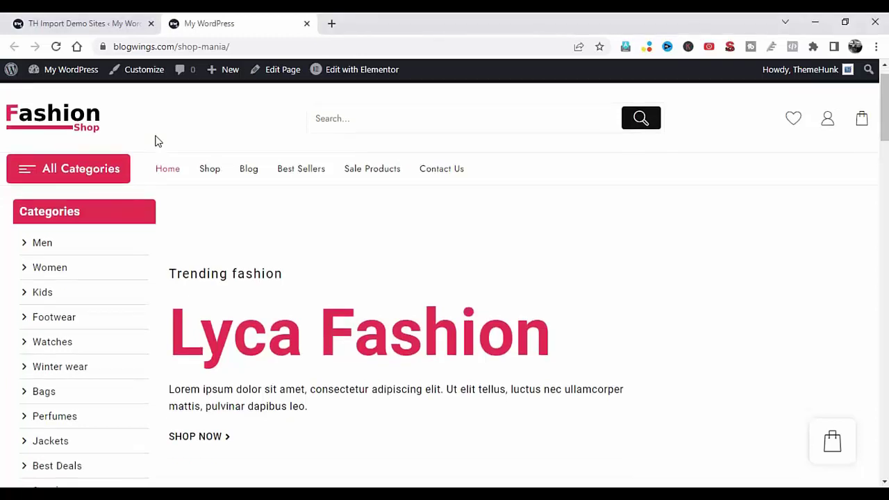
scroll(155, 141, "down", 1)
scroll(156, 141, "down", 5)
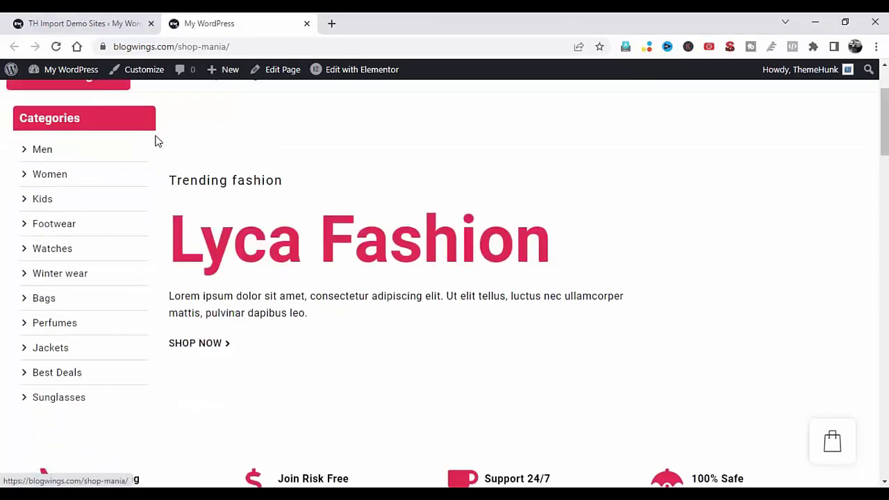
scroll(156, 141, "down", 6)
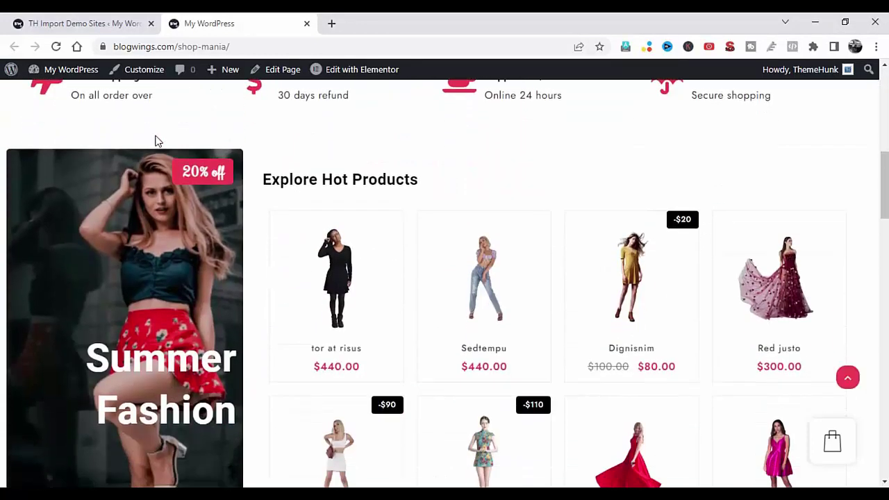
scroll(155, 141, "down", 10)
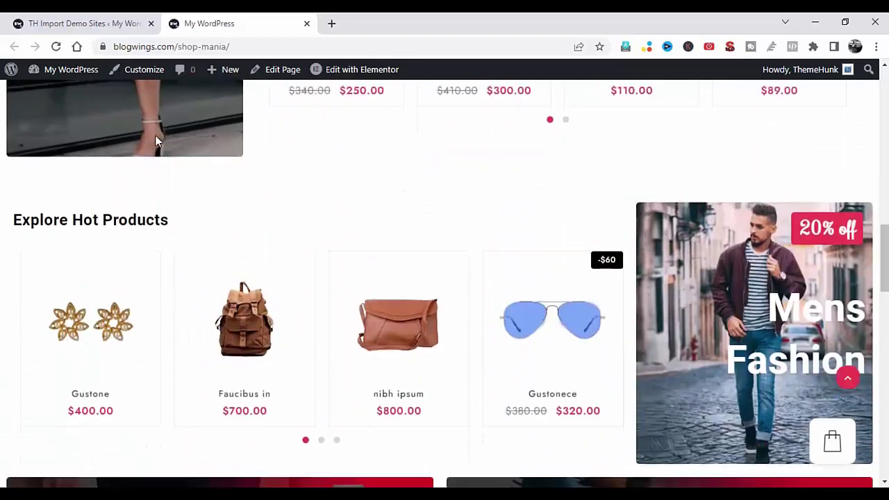
scroll(156, 141, "down", 6)
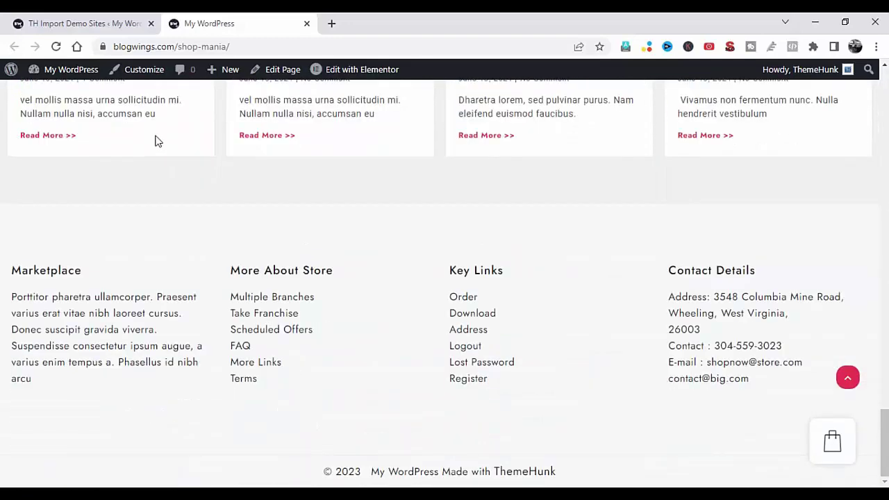
key("Home")
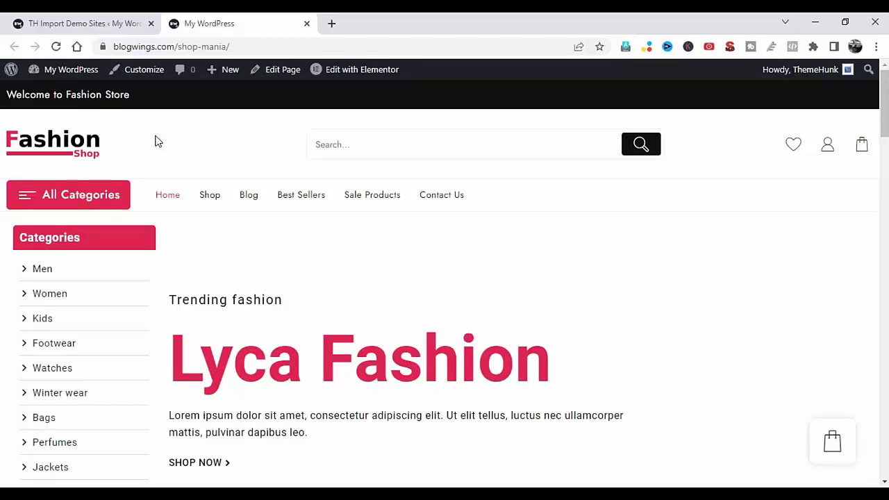
Step: Open the site customizer and review the Site Identity options, from the logo and title to the site icon
left_click(143, 77)
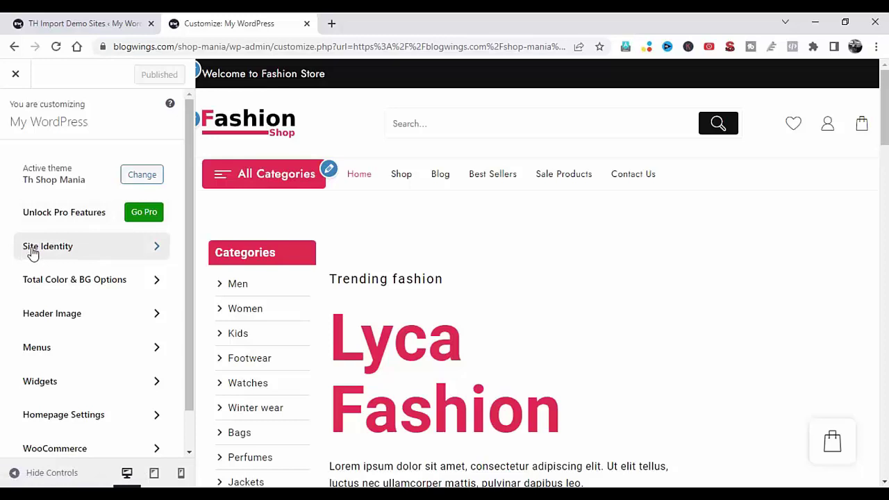
left_click(153, 254)
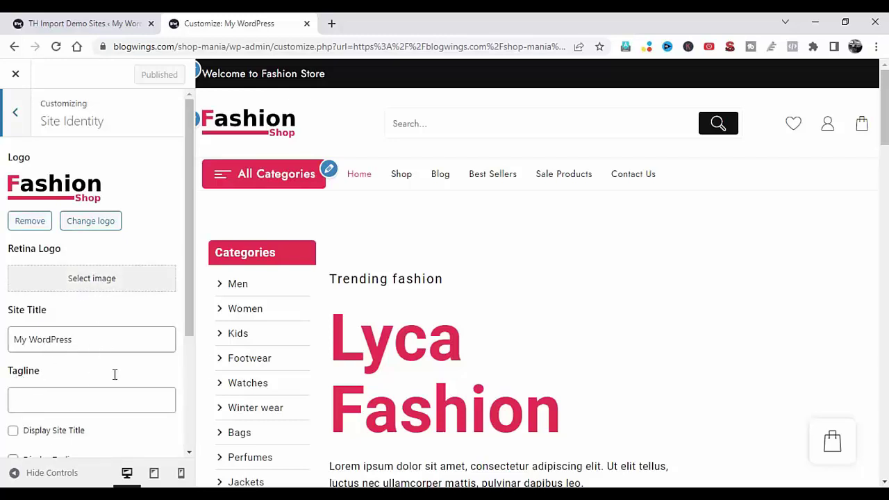
left_click_drag(189, 314, 197, 423)
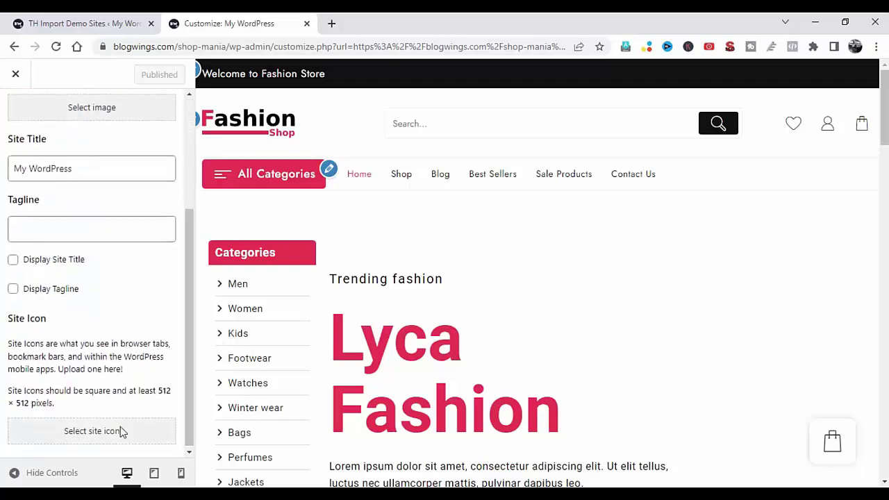
left_click_drag(187, 372, 194, 201)
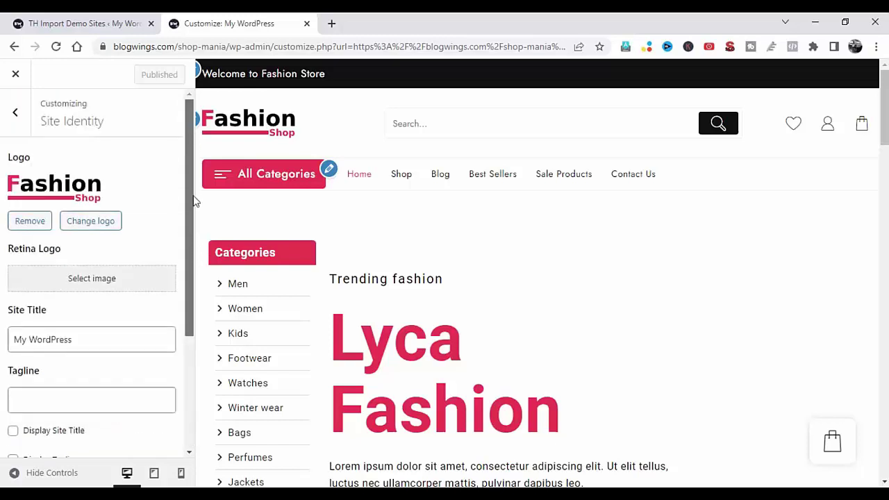
left_click(16, 113)
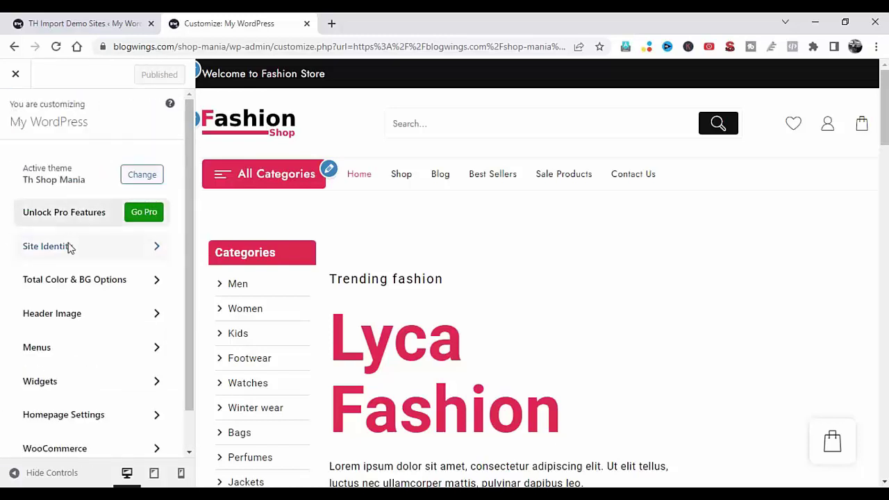
Step: Set the global theme color to purple #a421b2
left_click(128, 286)
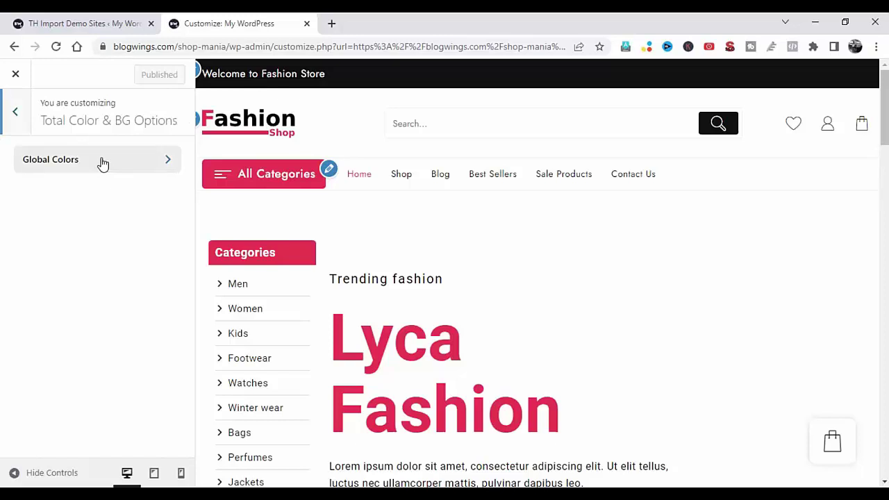
left_click(103, 164)
left_click(46, 188)
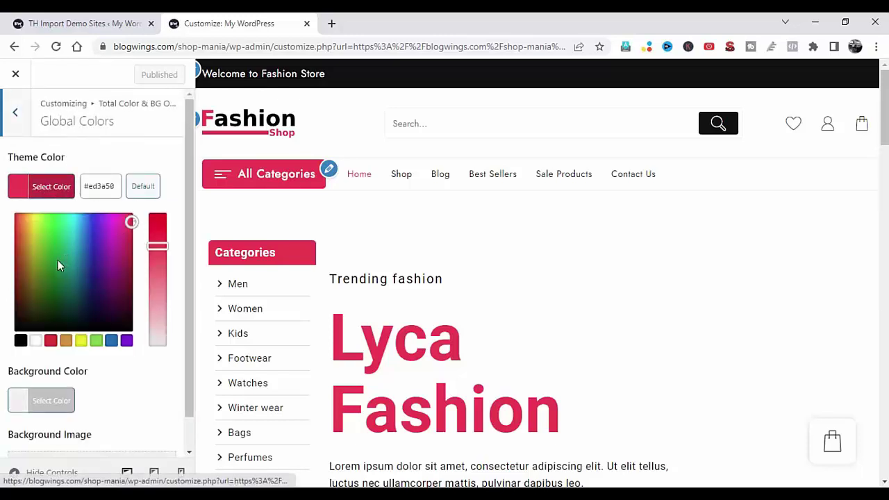
mouse_move(47, 269)
left_mouse_down()
mouse_move(87, 242)
mouse_move(48, 270)
left_mouse_up()
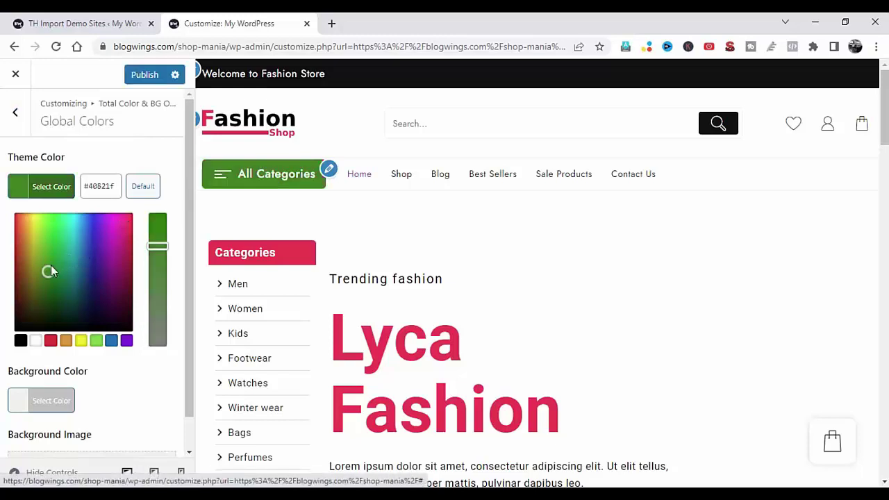
left_click_drag(107, 294, 116, 313)
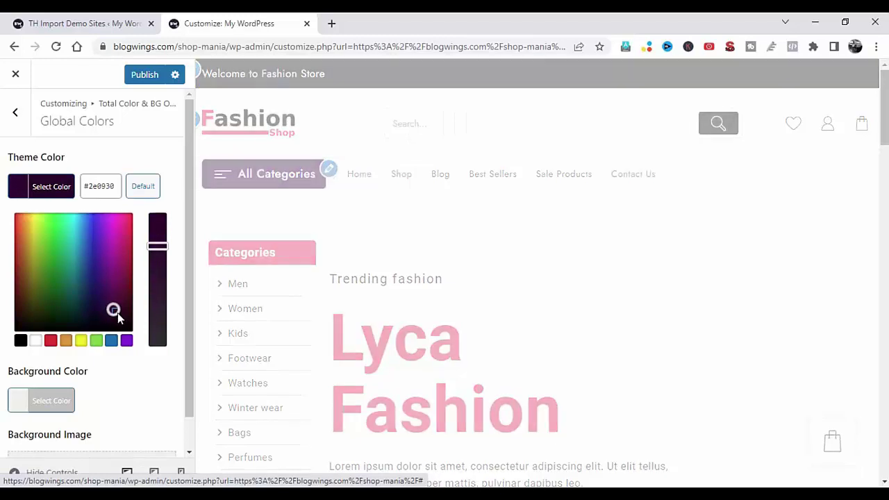
left_click(112, 249)
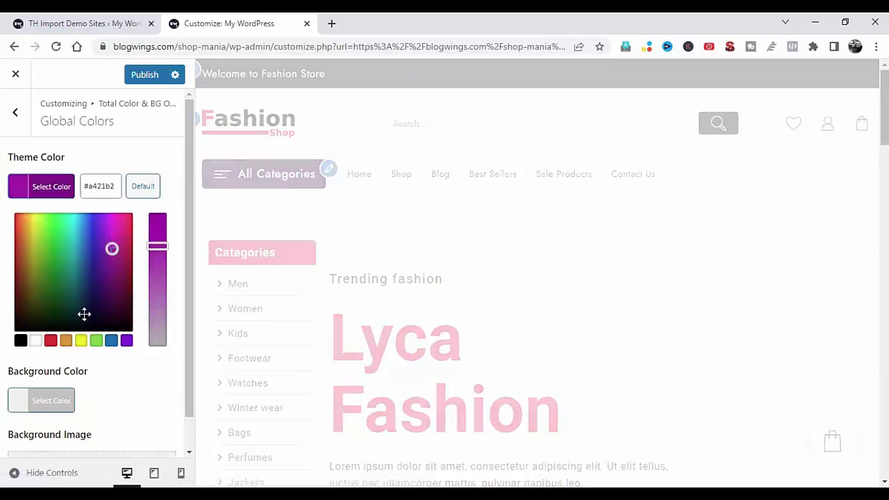
Step: Set the global background color to light yellow #eded87 and publish the color changes
left_click(53, 406)
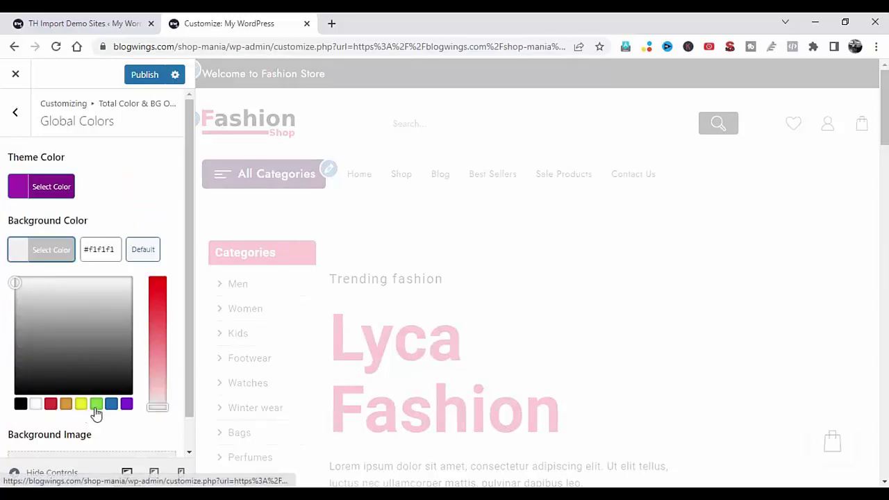
left_click(79, 405)
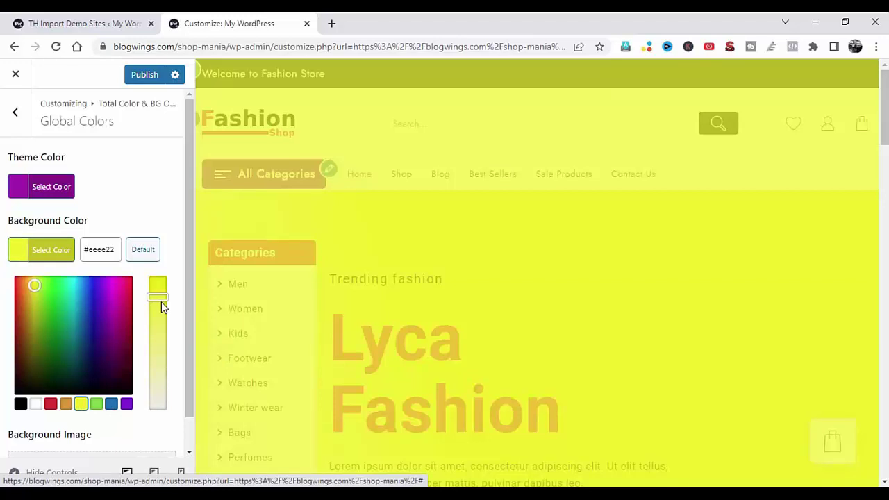
left_click_drag(161, 301, 159, 354)
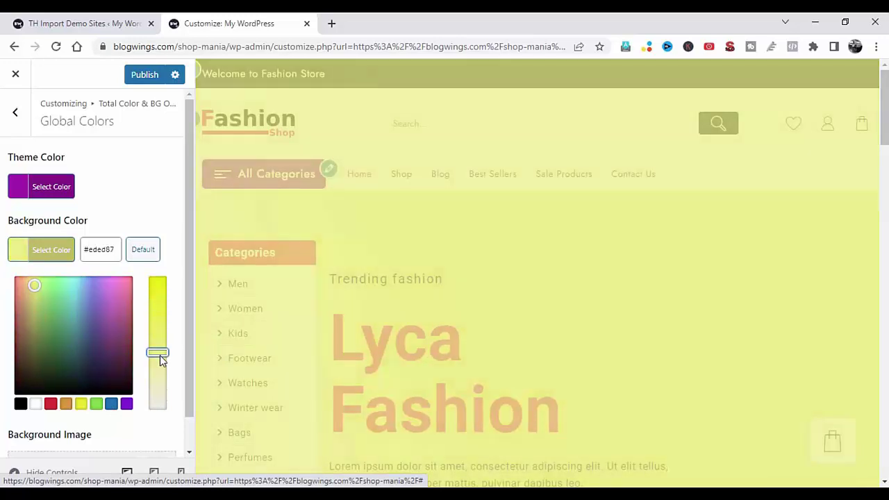
left_click_drag(188, 387, 190, 420)
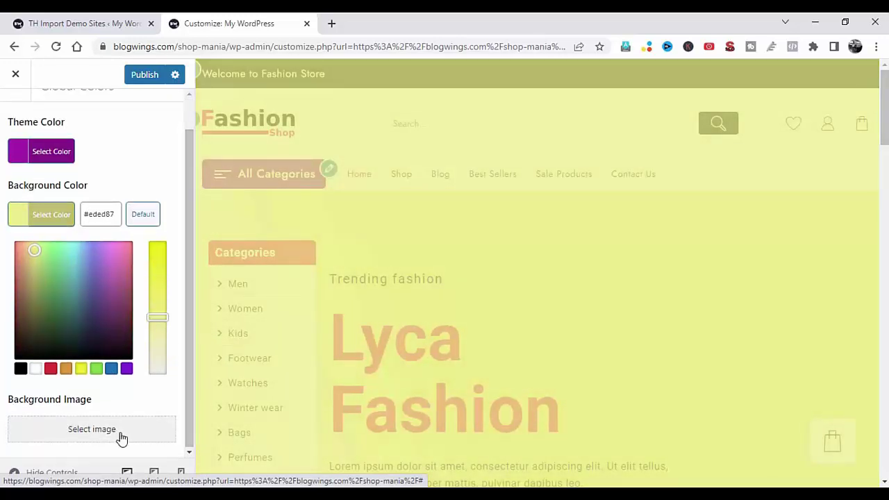
left_click(146, 75)
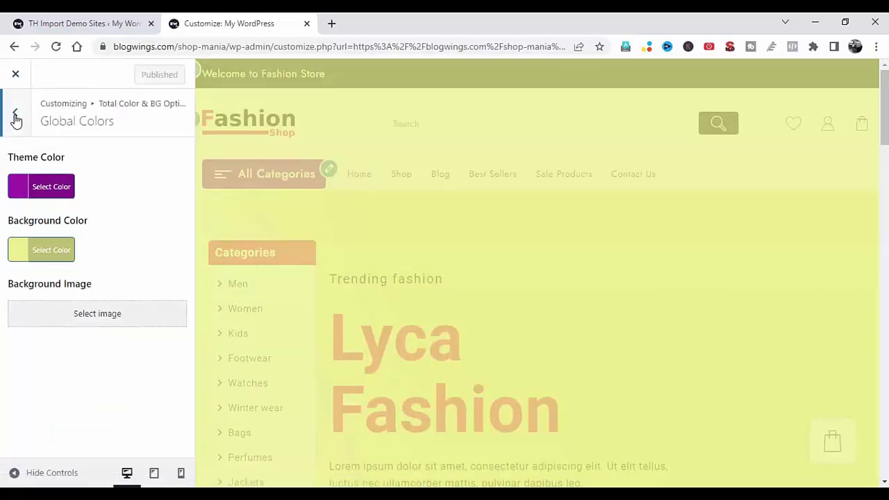
left_click(15, 116)
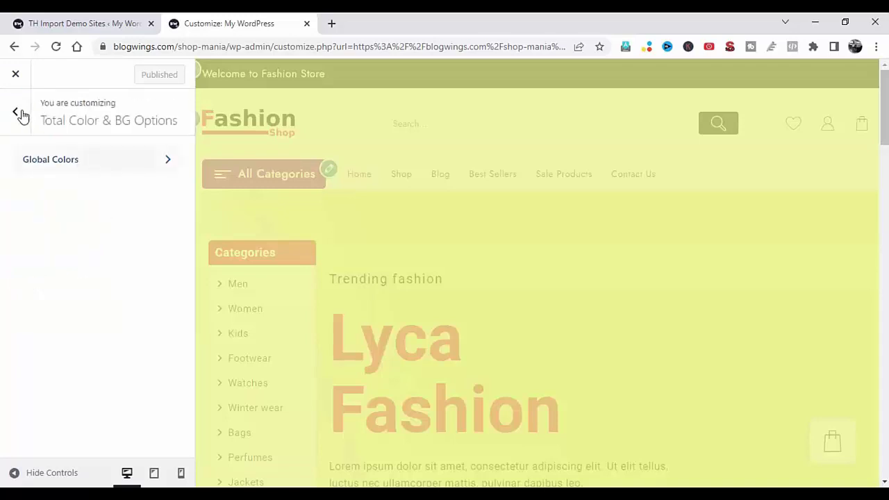
left_click(17, 120)
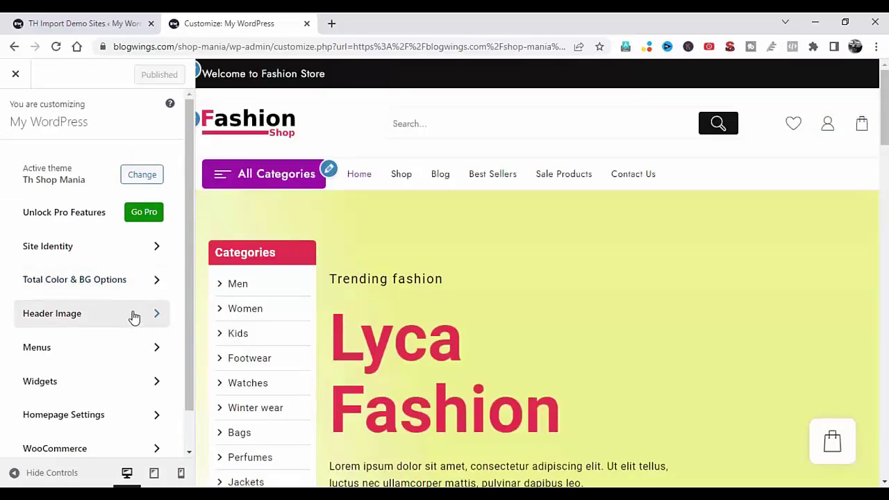
Step: Review the Header Image settings and the remaining customizer sections, and close the customizer
left_click(133, 314)
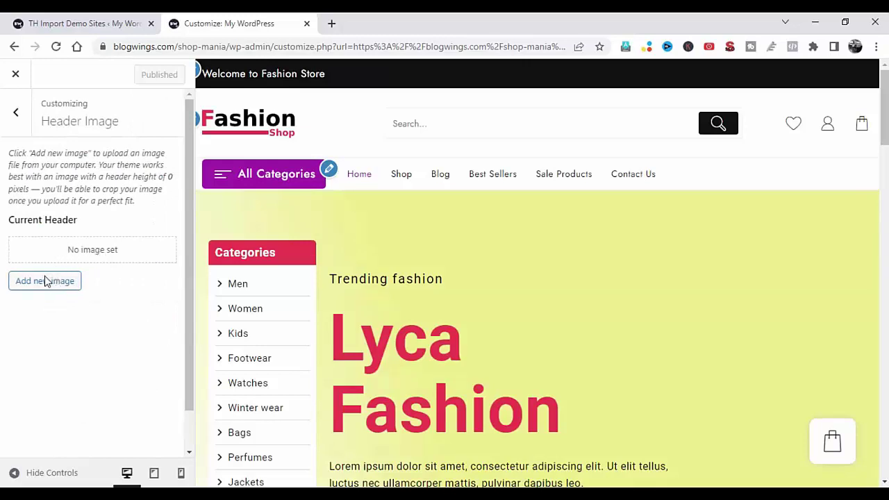
left_click(15, 116)
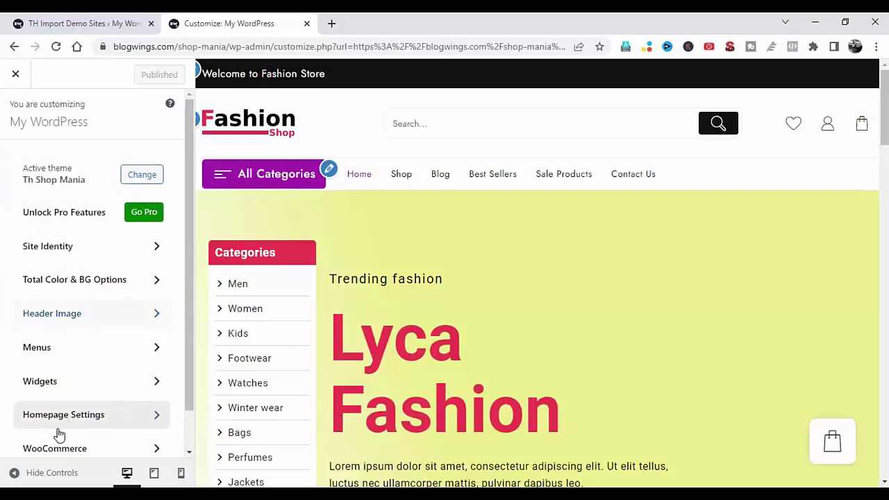
left_click_drag(190, 398, 189, 442)
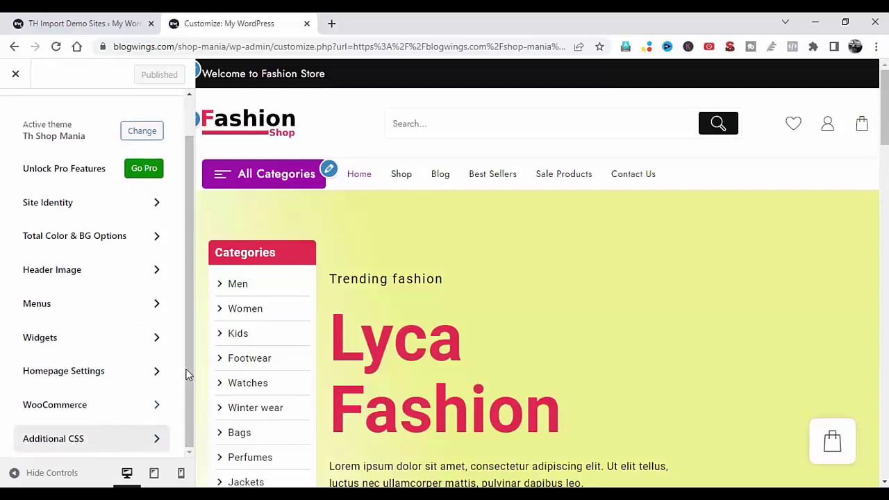
left_click_drag(189, 351, 198, 242)
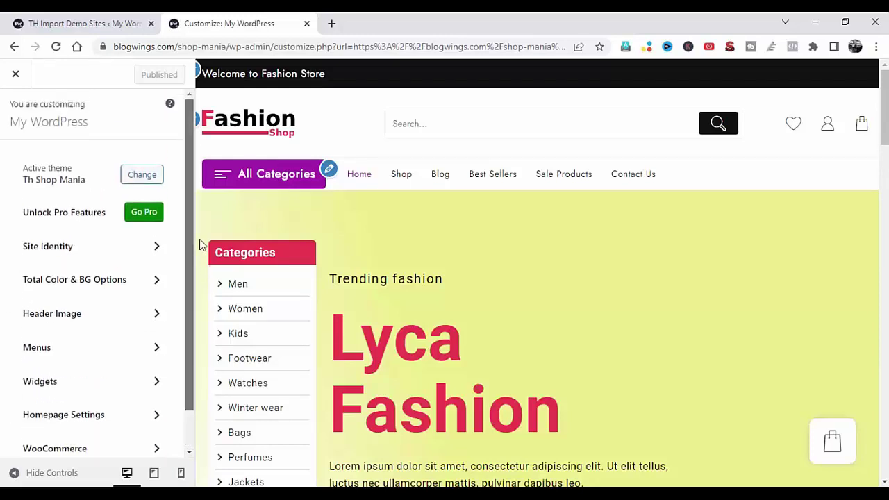
left_click(17, 76)
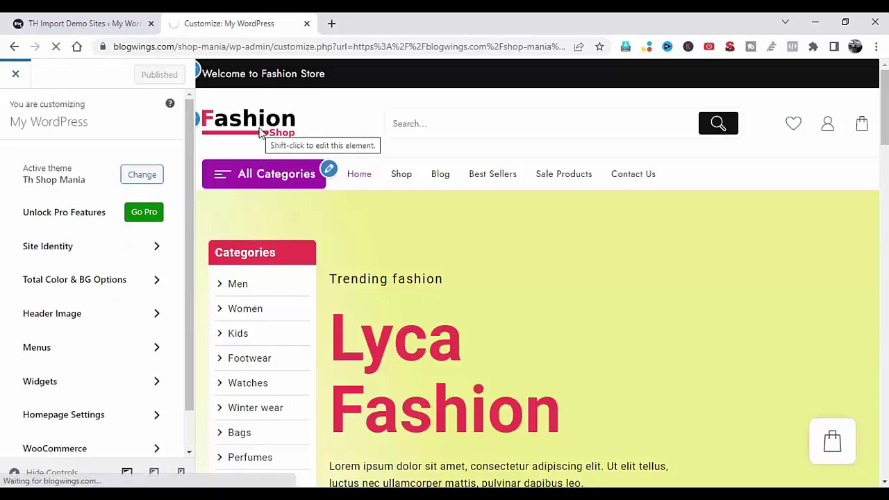
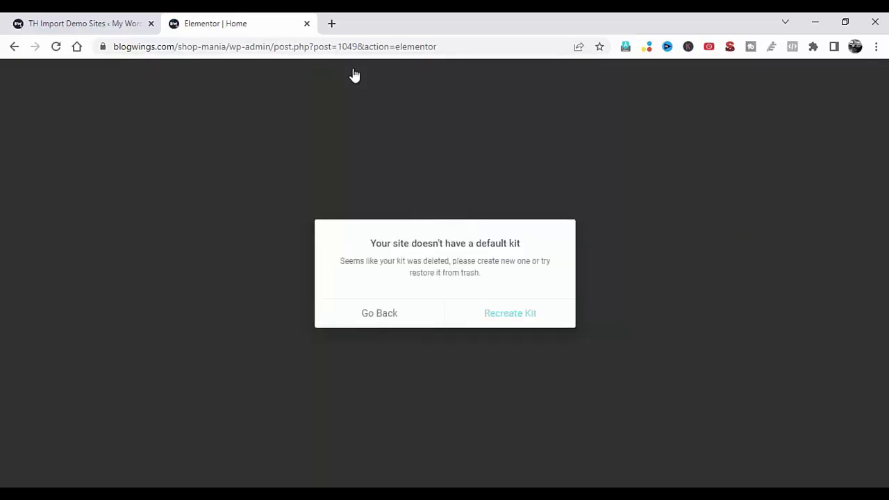
Step: Regenerate Elementor's files and data, sync its library, recreate the missing default kit, and save the tool settings
left_click(510, 313)
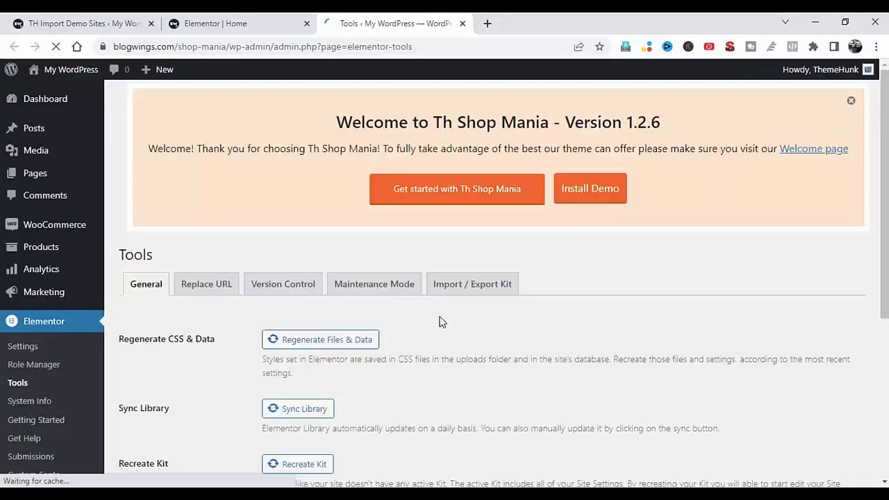
scroll(440, 322, "down", 1)
scroll(439, 321, "down", 3)
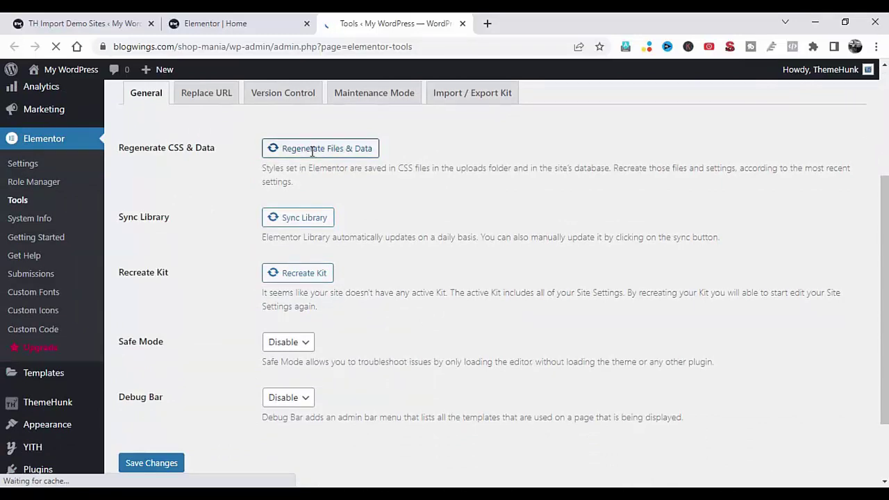
left_click(304, 216)
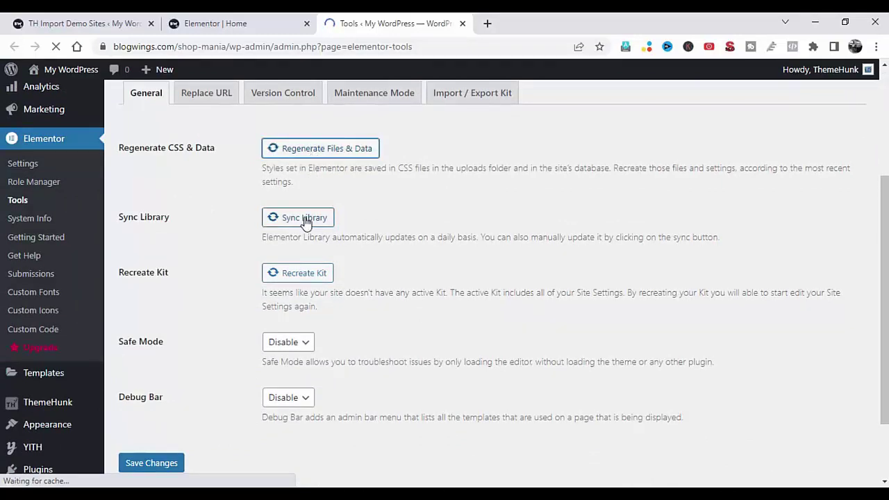
left_click(295, 277)
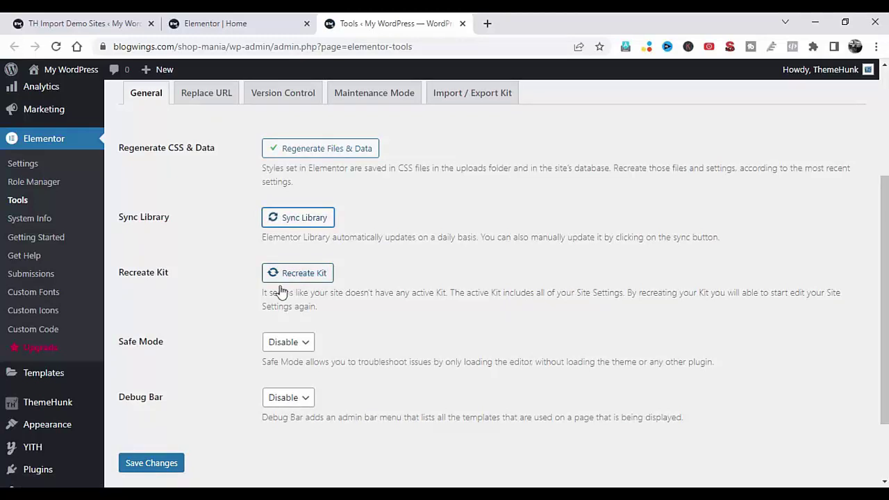
left_click(158, 463)
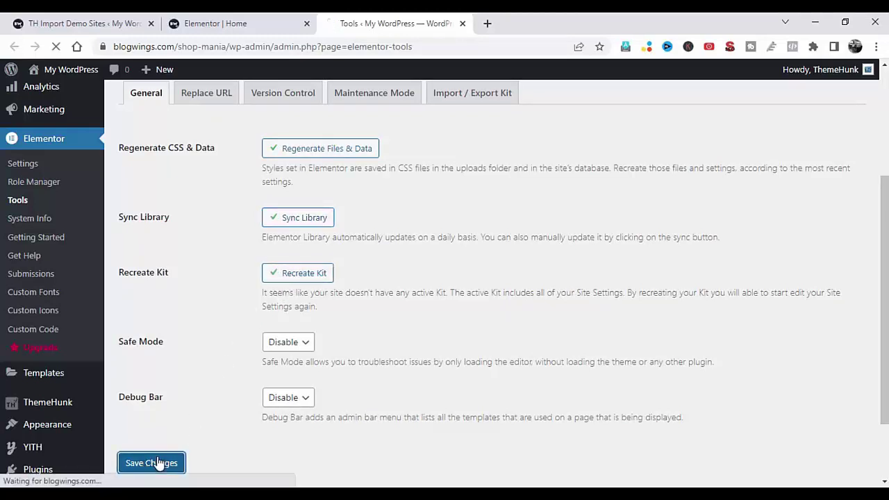
Step: In the Elementor editor for the Home page, set the number of products in the first Explore Hot Products section to 10
key("ctrl+shift+Tab")
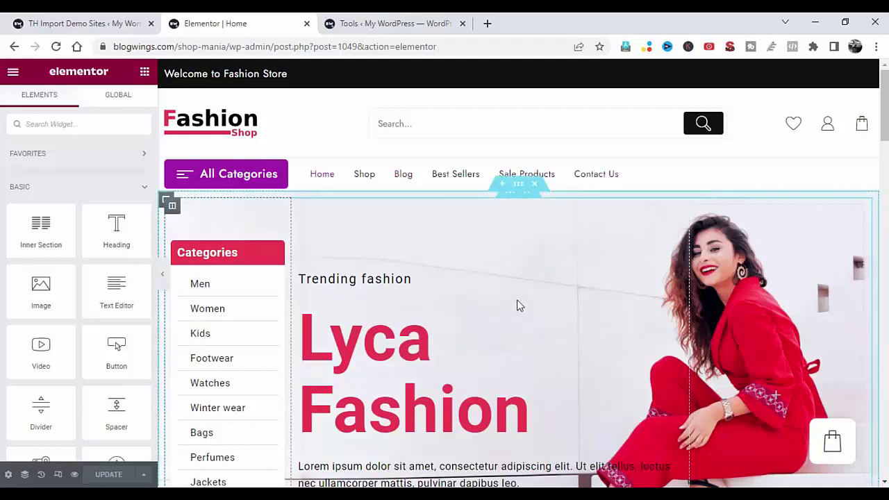
left_click_drag(885, 115, 885, 202)
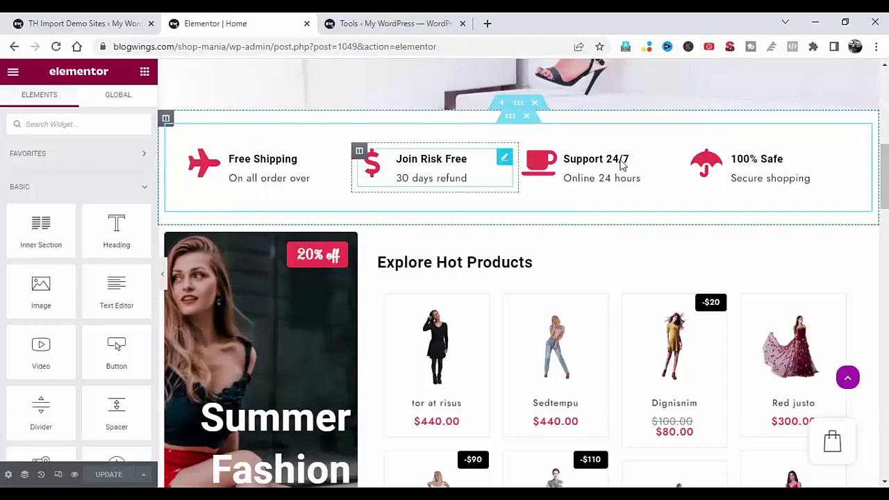
left_click_drag(886, 179, 886, 203)
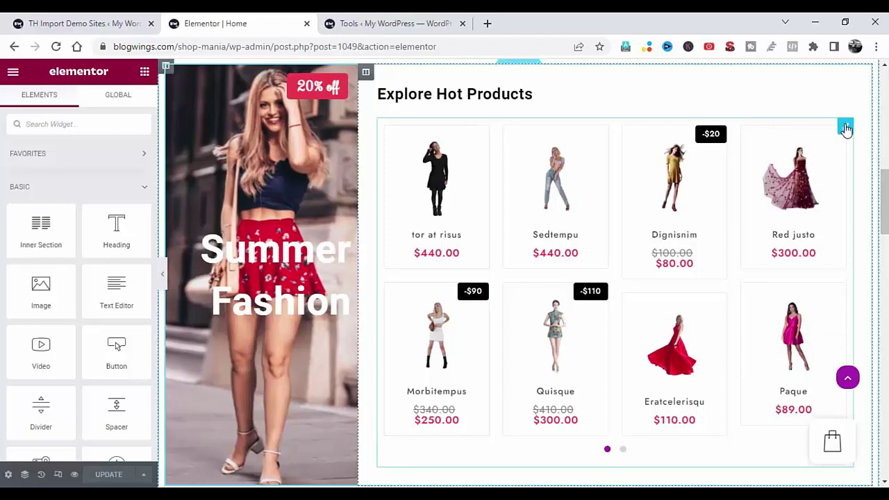
left_click(590, 253)
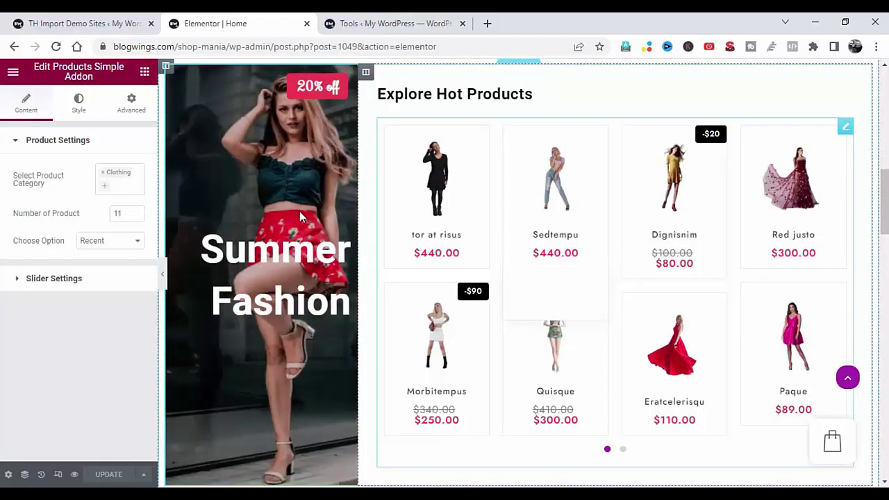
left_click(136, 216)
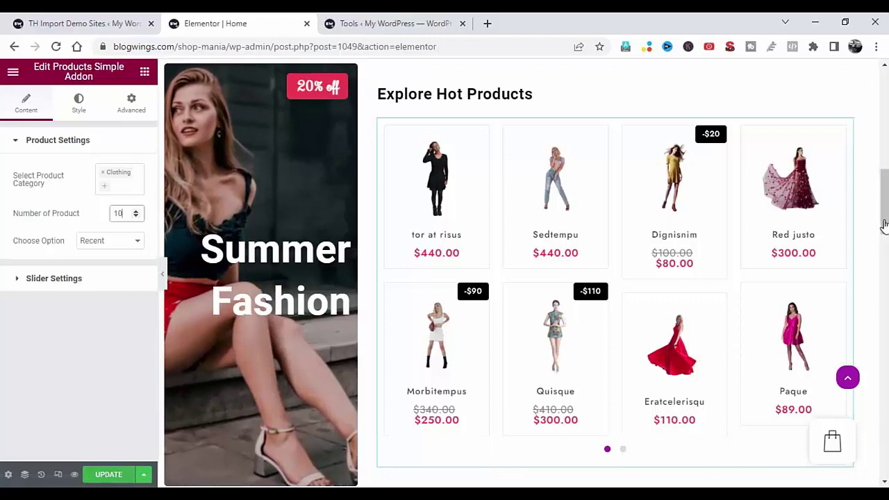
scroll(883, 225, "down", 2)
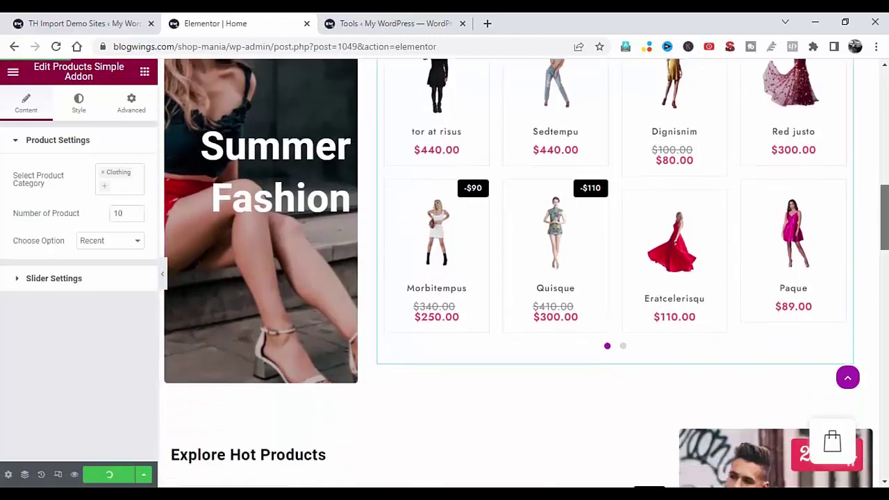
scroll(883, 226, "down", 4)
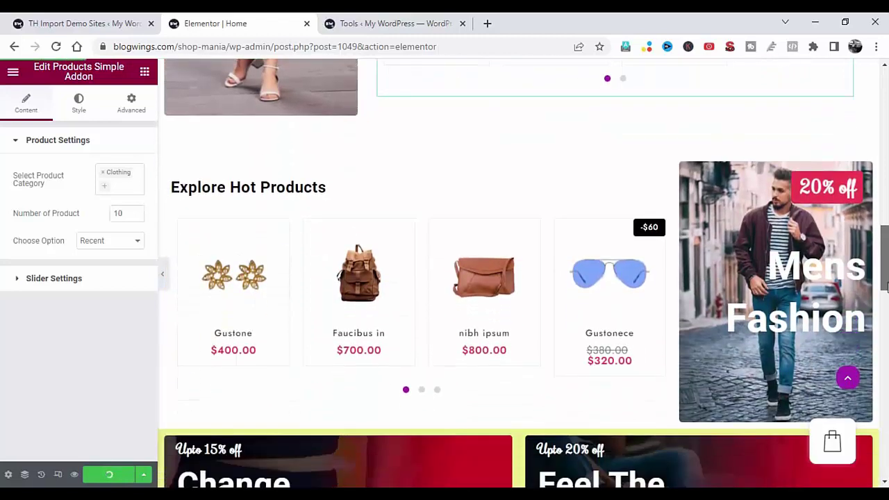
Step: Review the remaining homepage sections down to the footer, including the layout settings of the Hot News posts
scroll(886, 287, "down", 2)
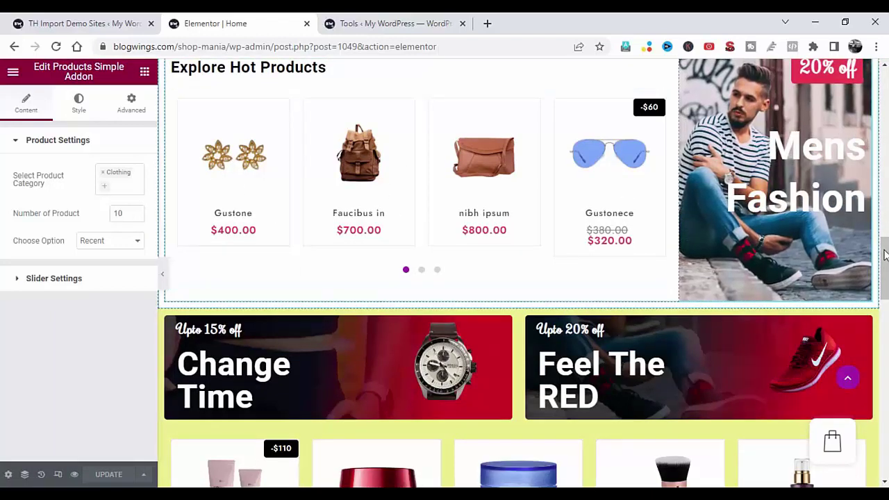
scroll(884, 255, "down", 3)
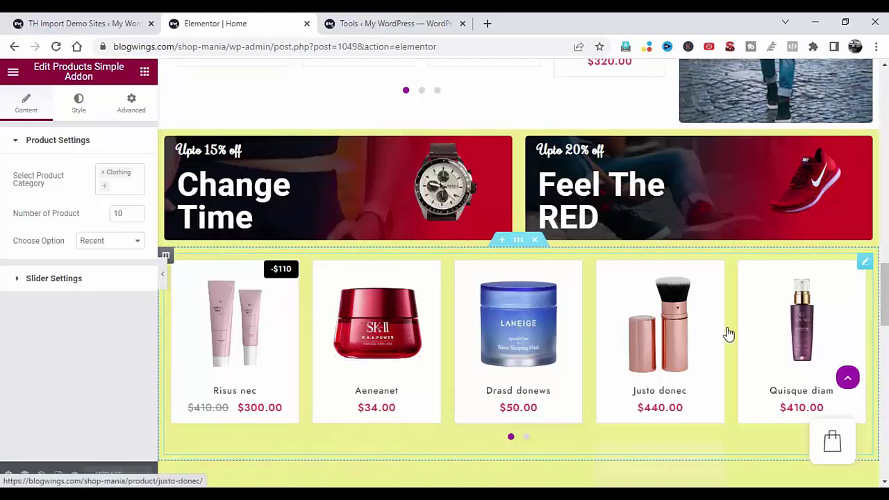
scroll(819, 327, "down", 5)
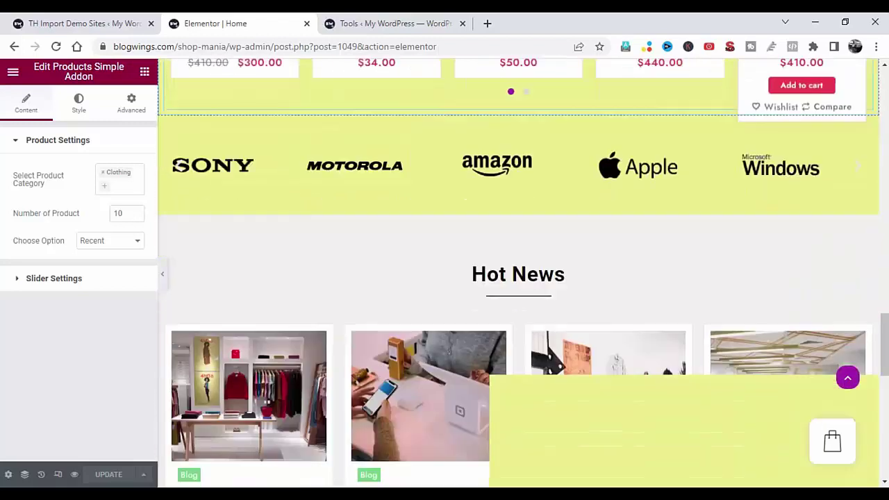
scroll(522, 273, "down", 3)
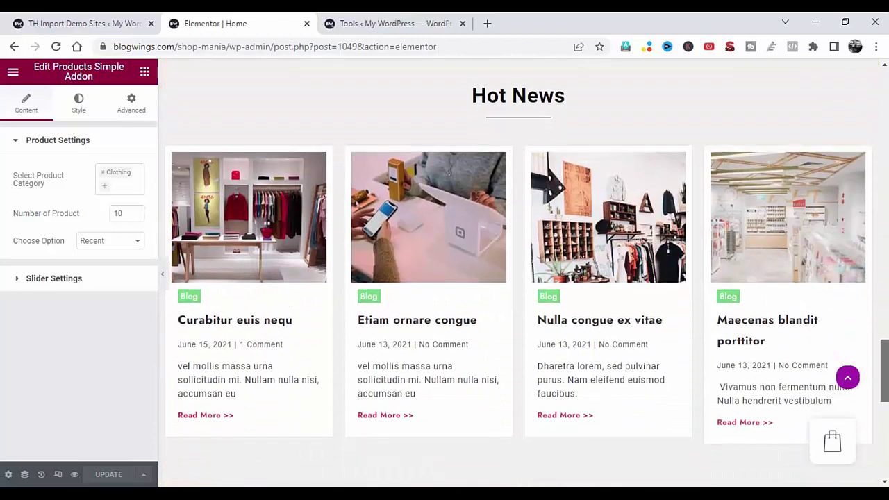
scroll(522, 273, "down", 1)
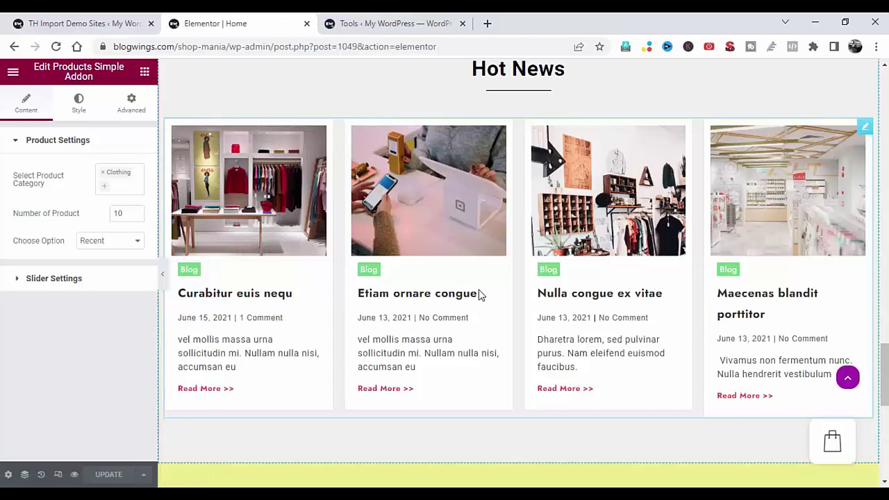
left_click(254, 250)
scroll(254, 250, "down", 2)
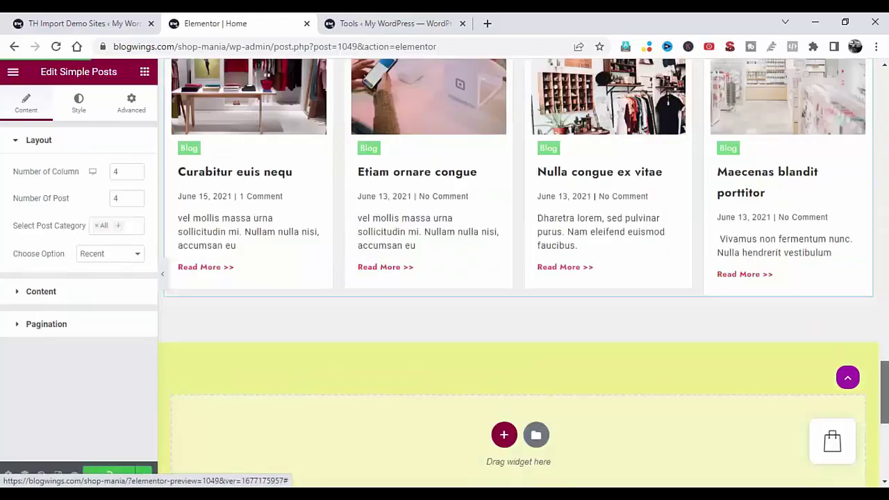
scroll(618, 284, "down", 4)
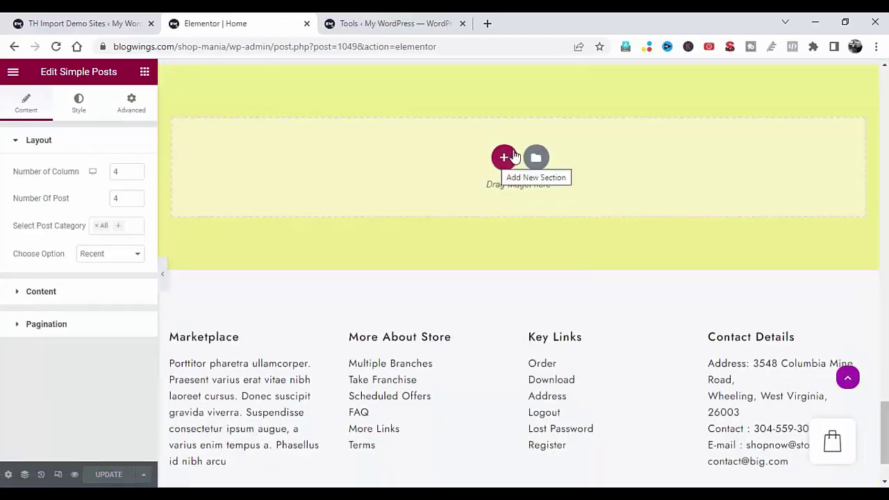
scroll(640, 215, "up", 15)
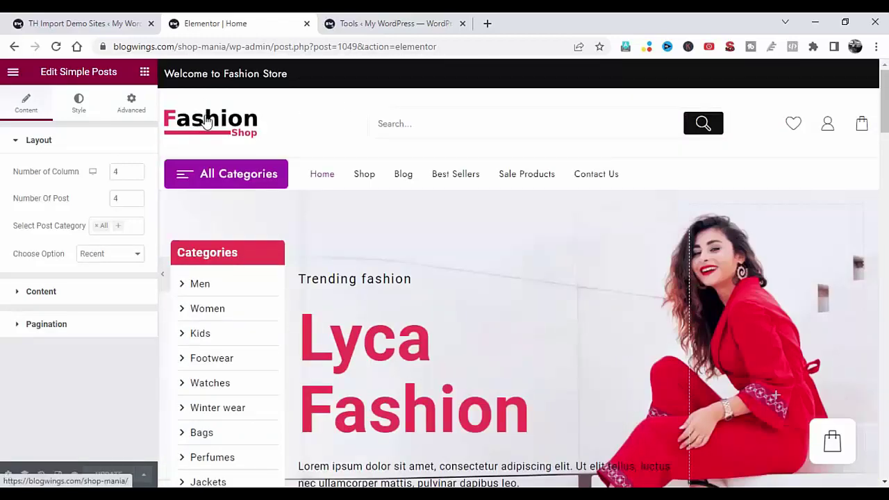
Step: Leave the editor to view the live Home page and add the tor at risus and Sedtempu products to the wishlist
left_click(13, 74)
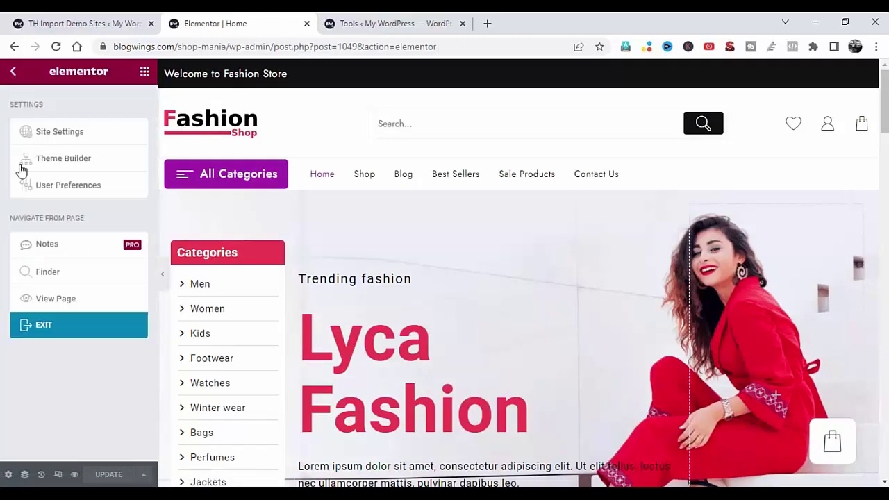
left_click(42, 304)
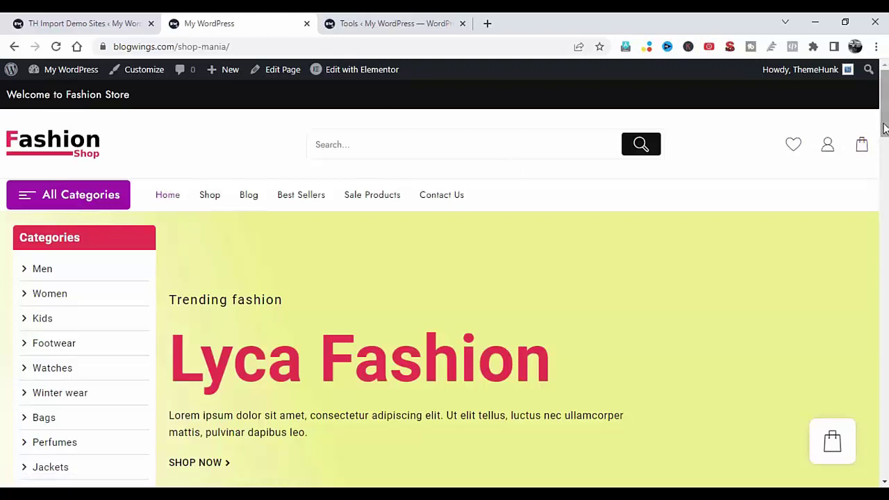
scroll(883, 132, "down", 3)
scroll(444, 278, "down", 4)
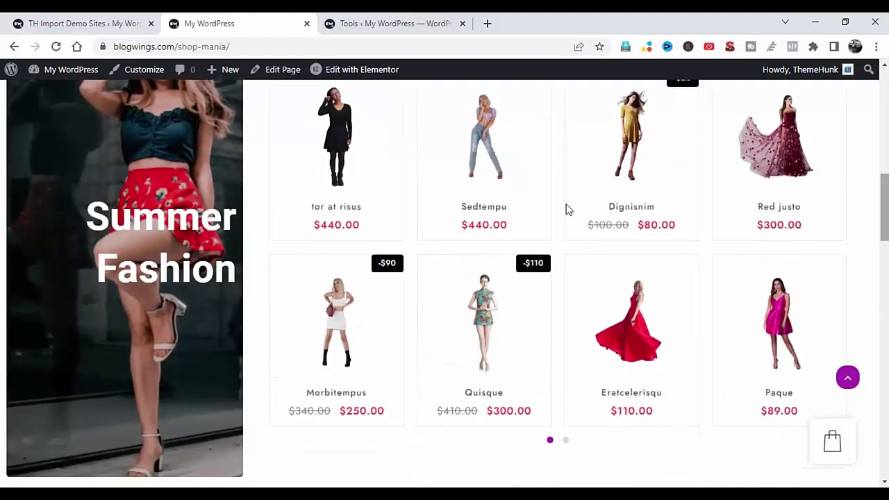
mouse_move(303, 229)
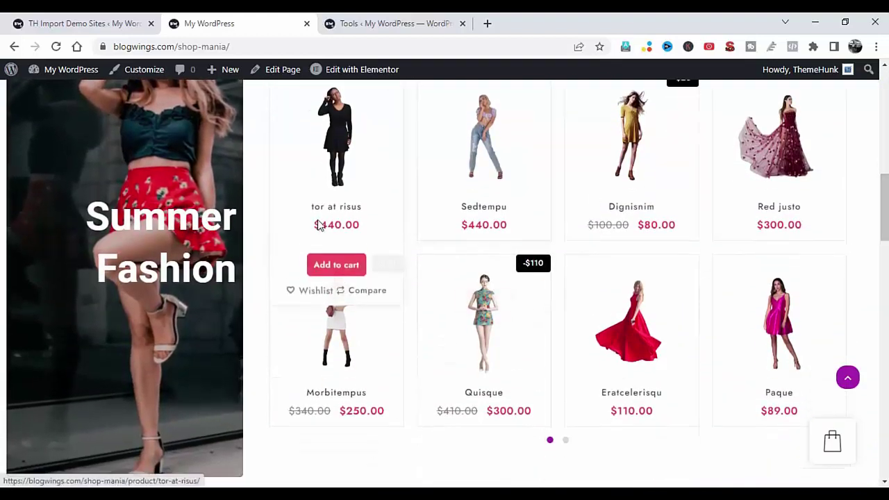
left_click(293, 279)
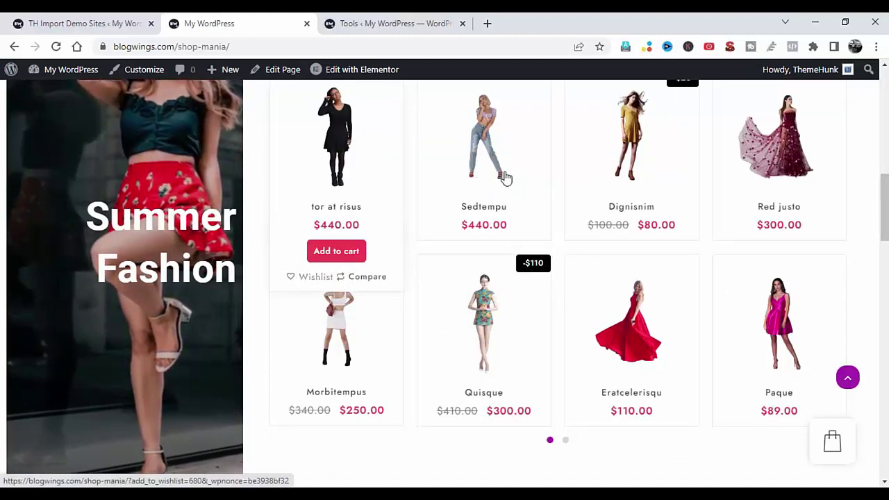
mouse_move(476, 222)
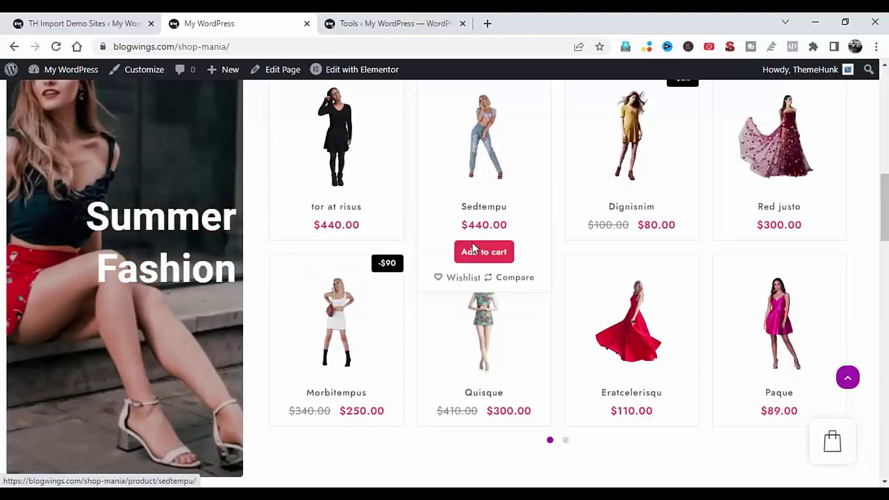
left_click(439, 279)
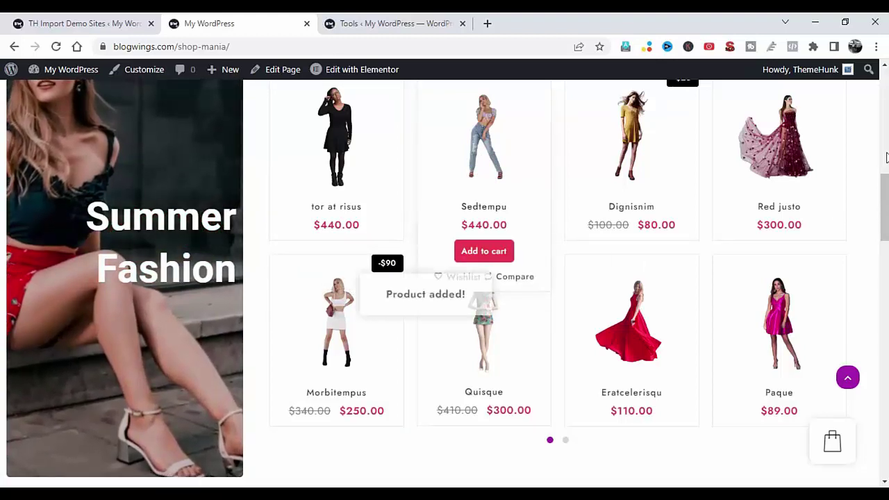
Step: Open the wishlist, add Tor At Risus to the cart from it, and close the cart
left_click_drag(885, 208, 884, 89)
left_click(793, 146)
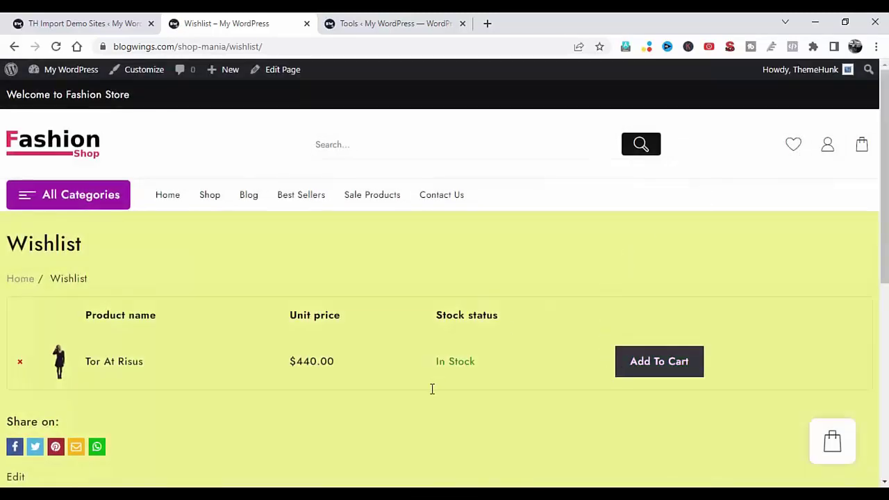
left_click(658, 368)
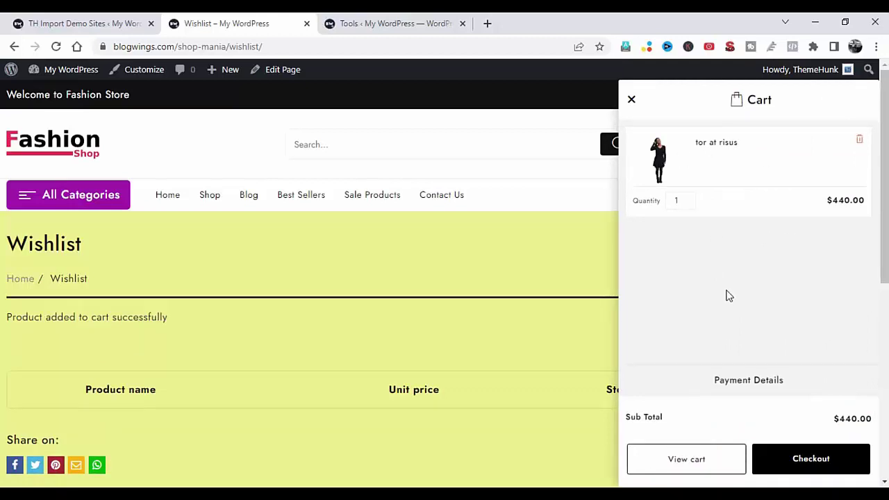
left_click(631, 101)
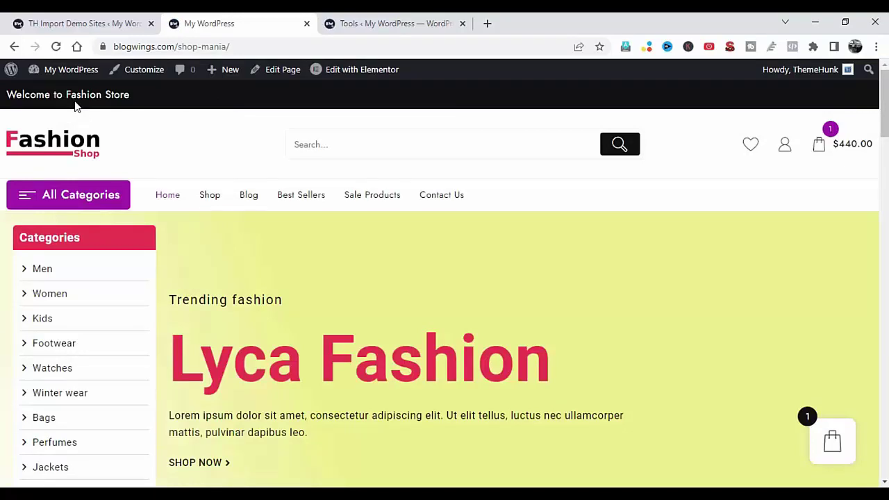
Step: Add the Aeneanet and Drasd donews products from the homepage to the product comparison and open the comparison
scroll(77, 106, "down", 5)
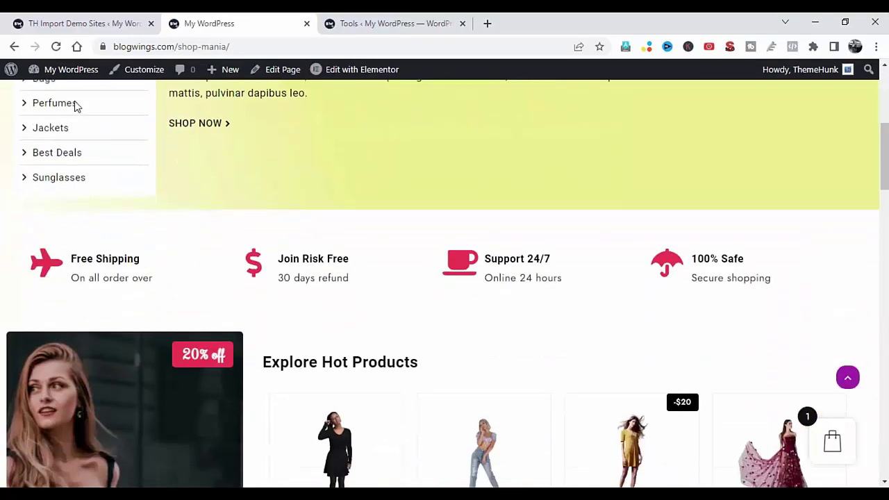
scroll(76, 106, "down", 5)
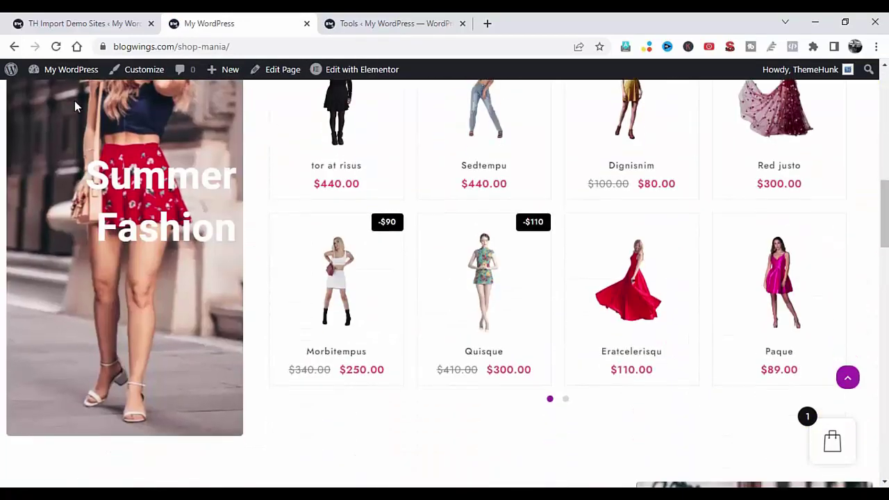
scroll(75, 101, "down", 5)
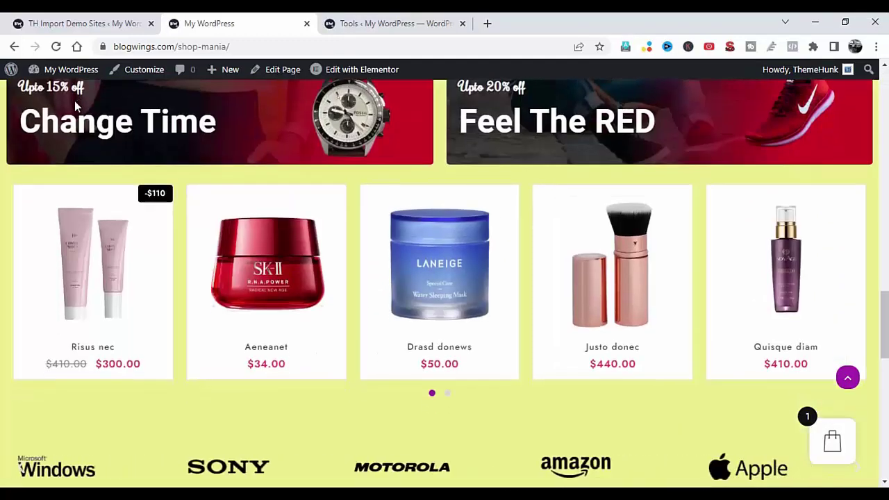
mouse_move(281, 359)
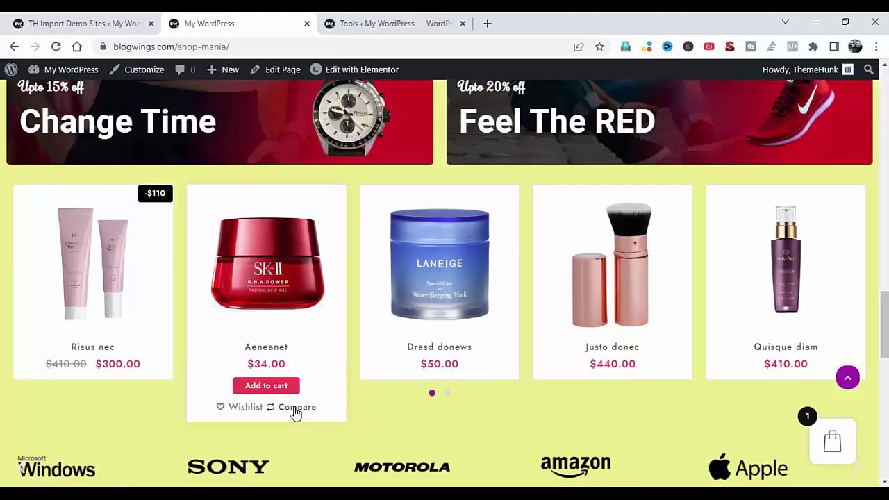
left_click(319, 414)
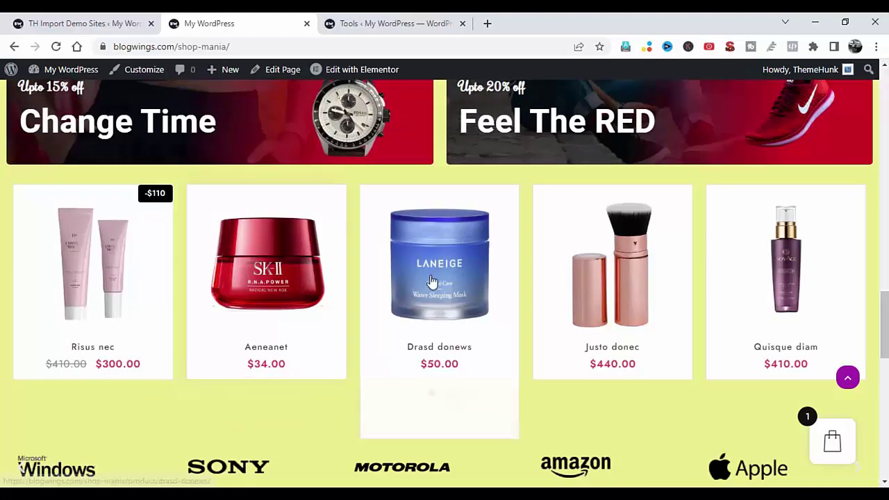
left_click(458, 409)
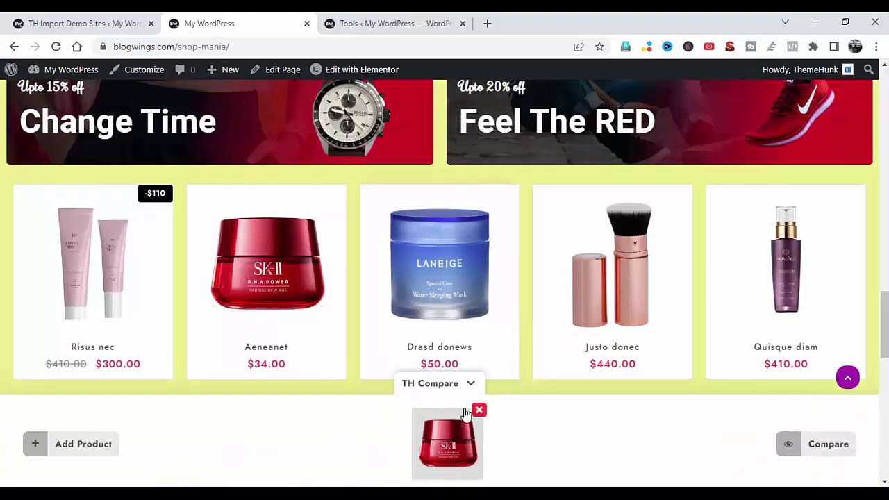
left_click(471, 382)
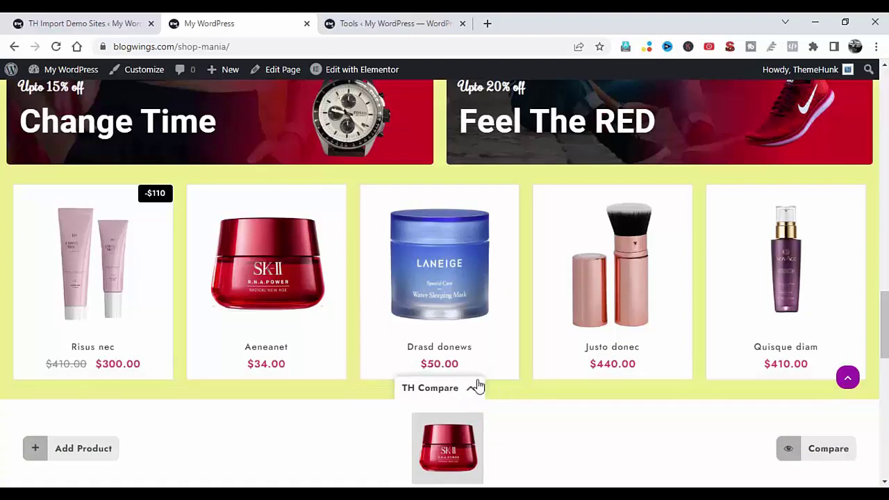
mouse_move(465, 382)
left_click(469, 413)
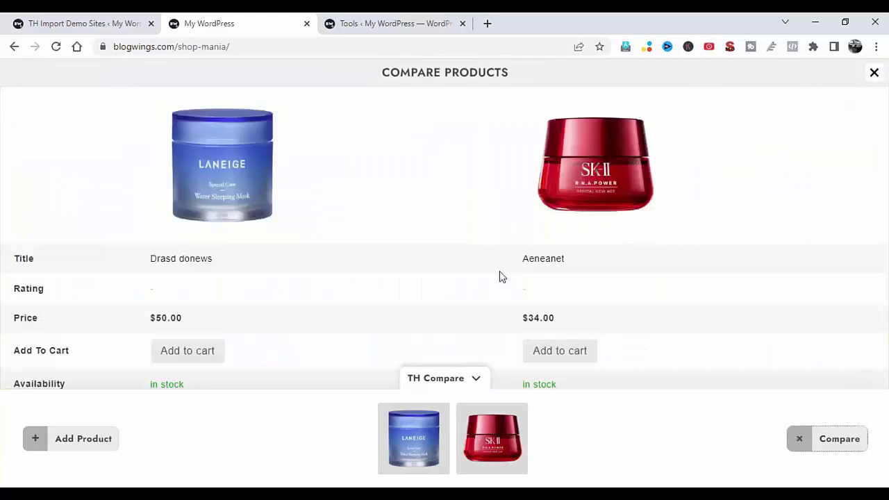
Step: Examine the full comparison table of the two products and close it to return to the homepage
left_click(484, 352)
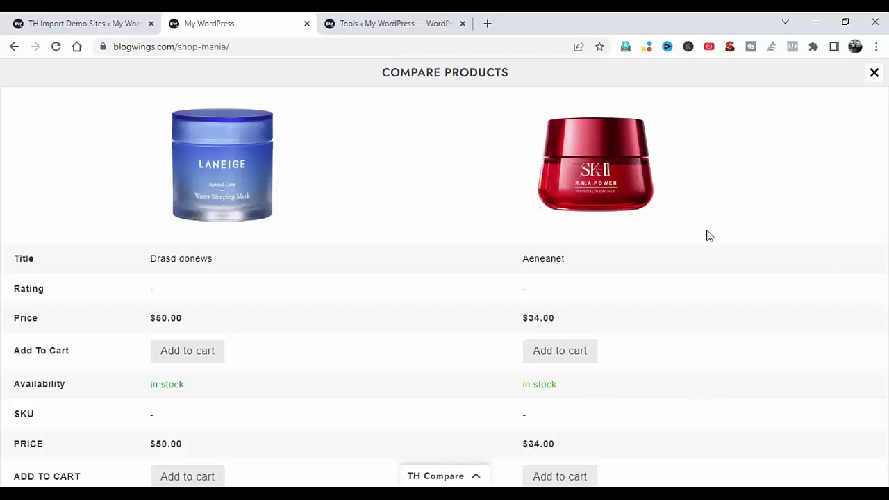
scroll(709, 237, "down", 1)
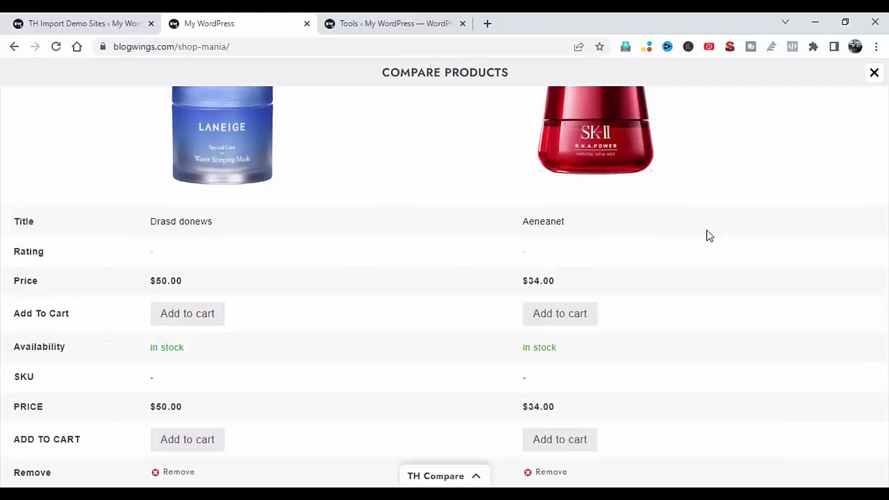
scroll(708, 236, "up", 1)
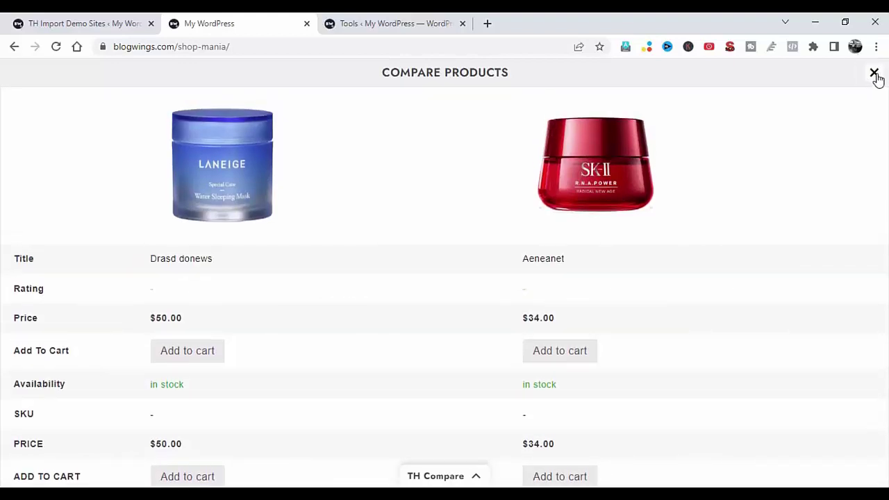
left_click(874, 74)
scroll(782, 146, "up", 2)
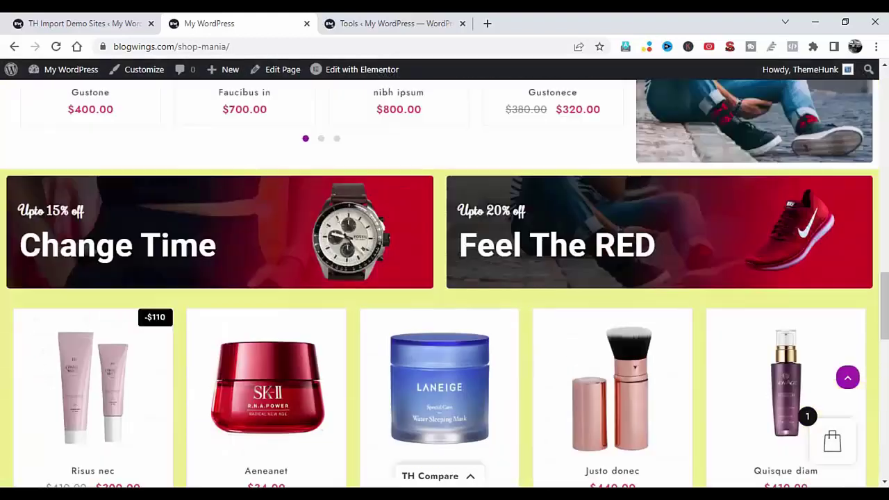
scroll(882, 86, "up", 15)
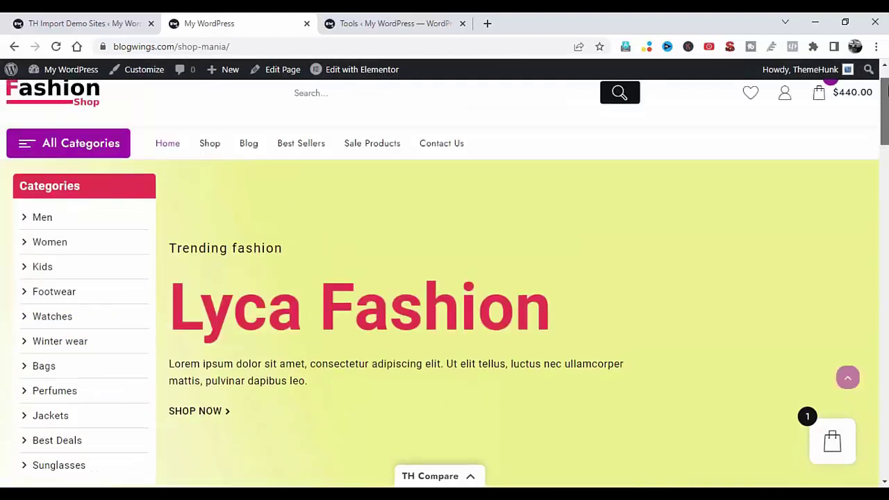
left_click_drag(886, 83, 886, 72)
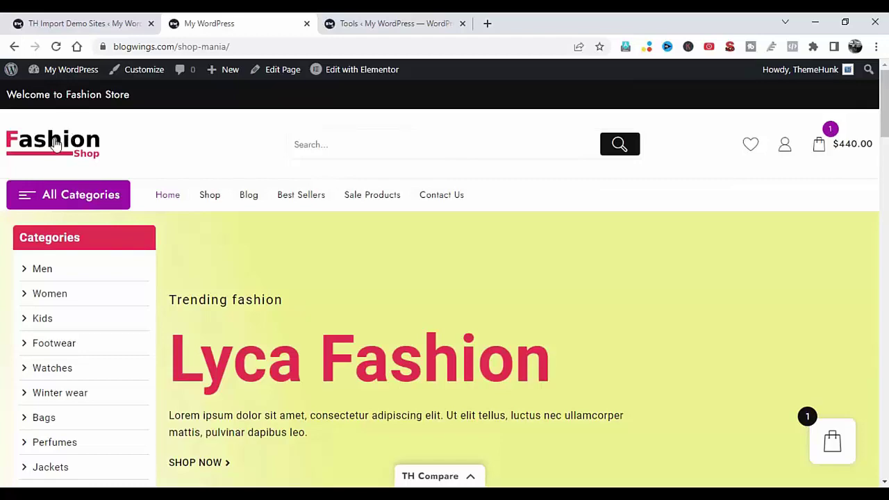